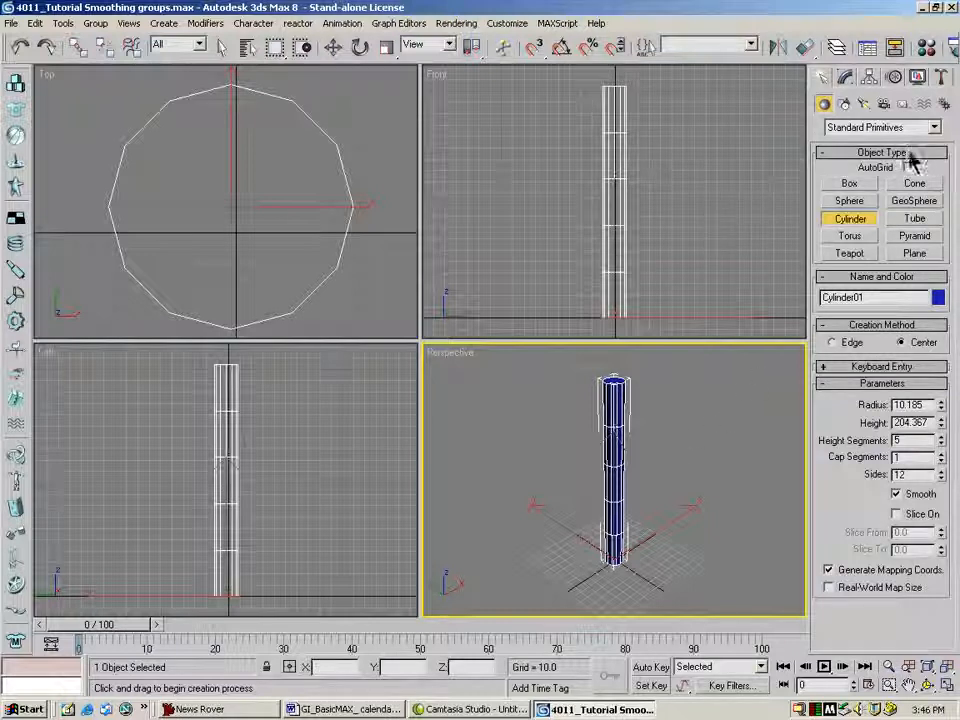
Orbit the perspective view to look down on the cylinder's top cap and render it.
click(887, 668)
drag(428, 390, 410, 400)
key(ctrl+r)
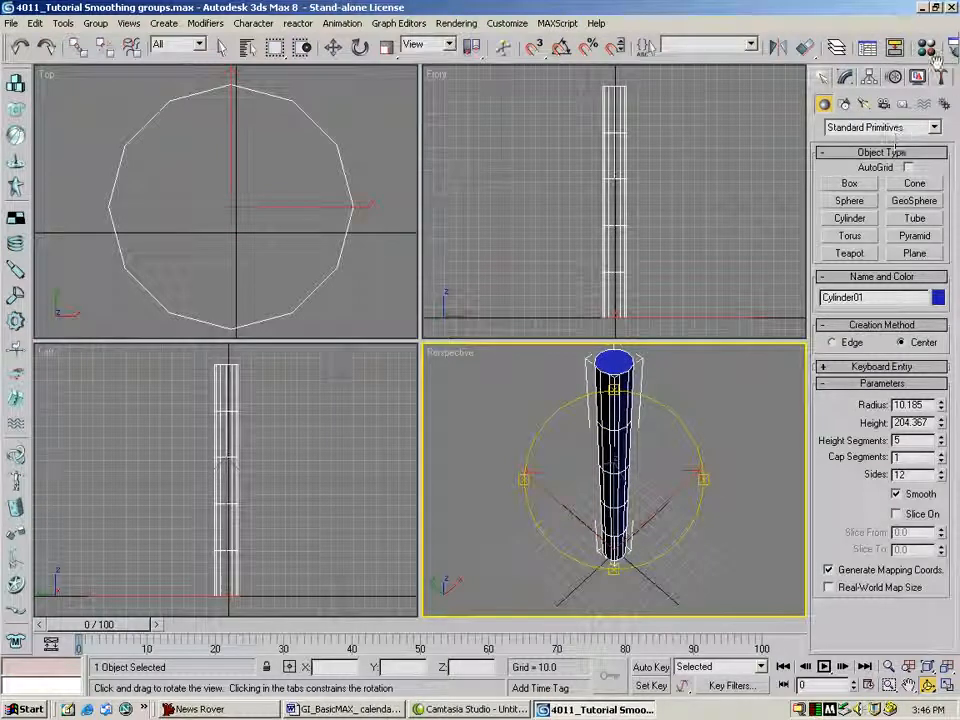
drag(943, 50, 837, 50)
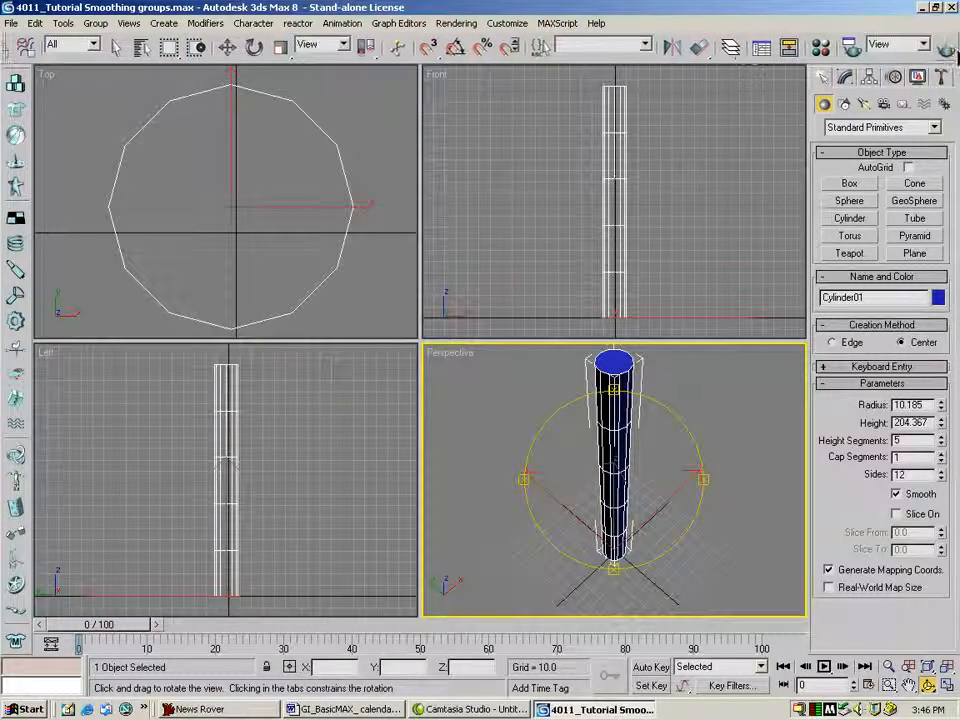
key(shift+q)
click(718, 108)
Change the cylinder's object color to turquoise and render the perspective view.
click(938, 297)
click(487, 306)
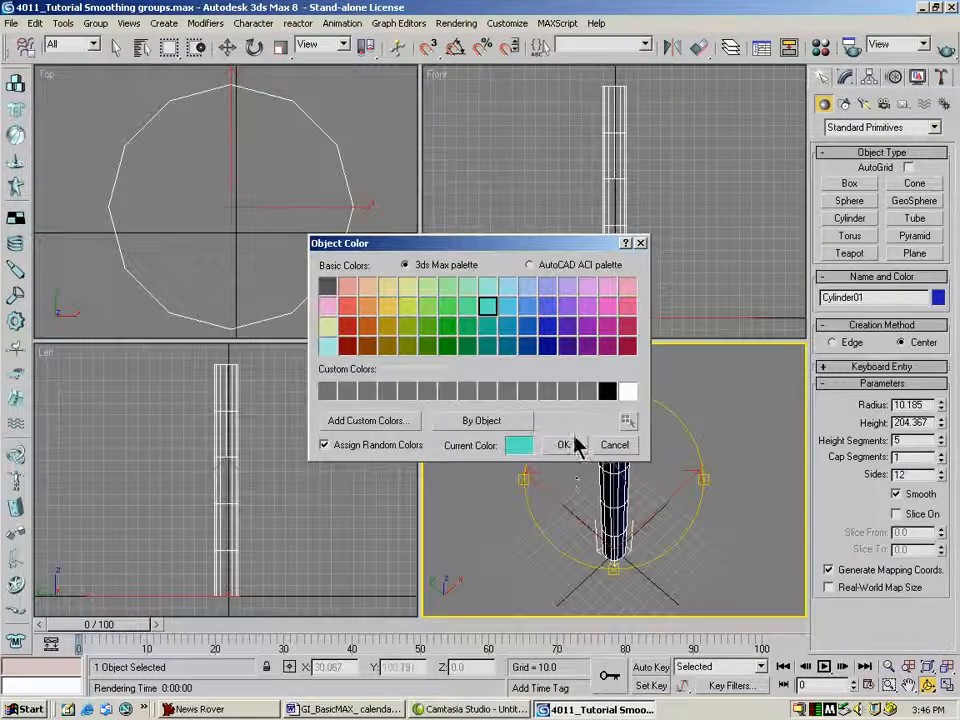
click(563, 444)
click(946, 46)
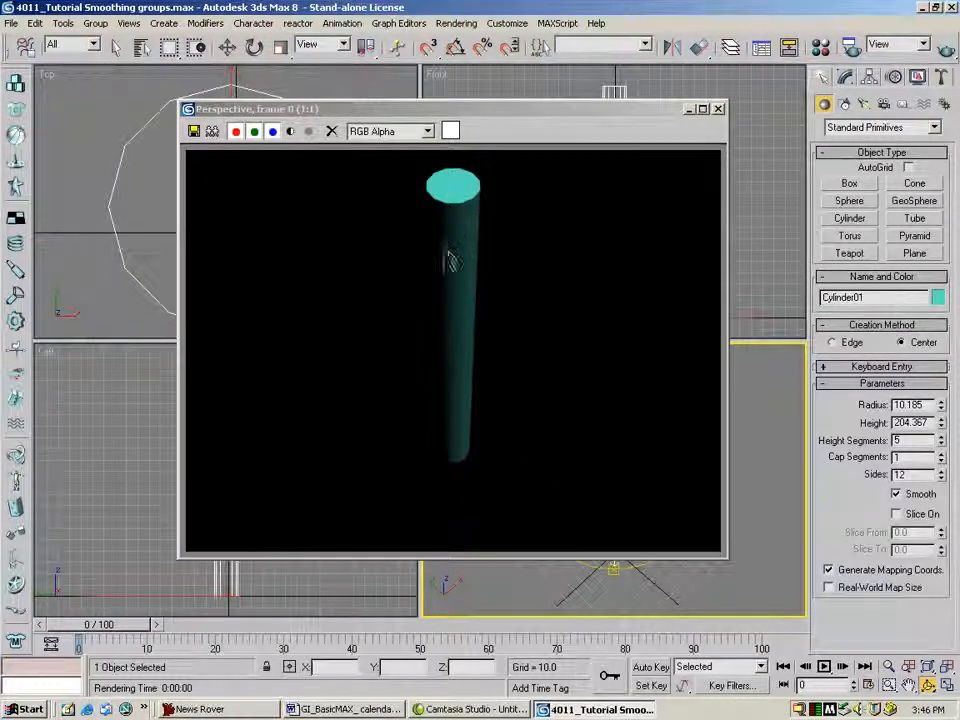
click(718, 109)
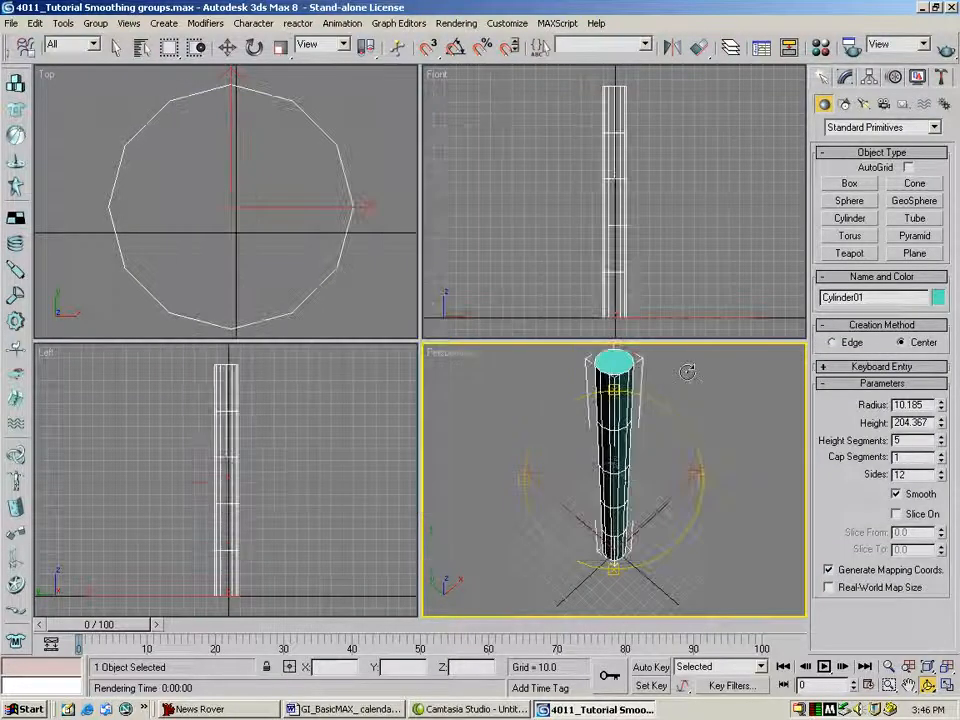
Give the 09 - Default material a green diffuse color and Faceted shading, and assign it to the cylinder.
click(820, 47)
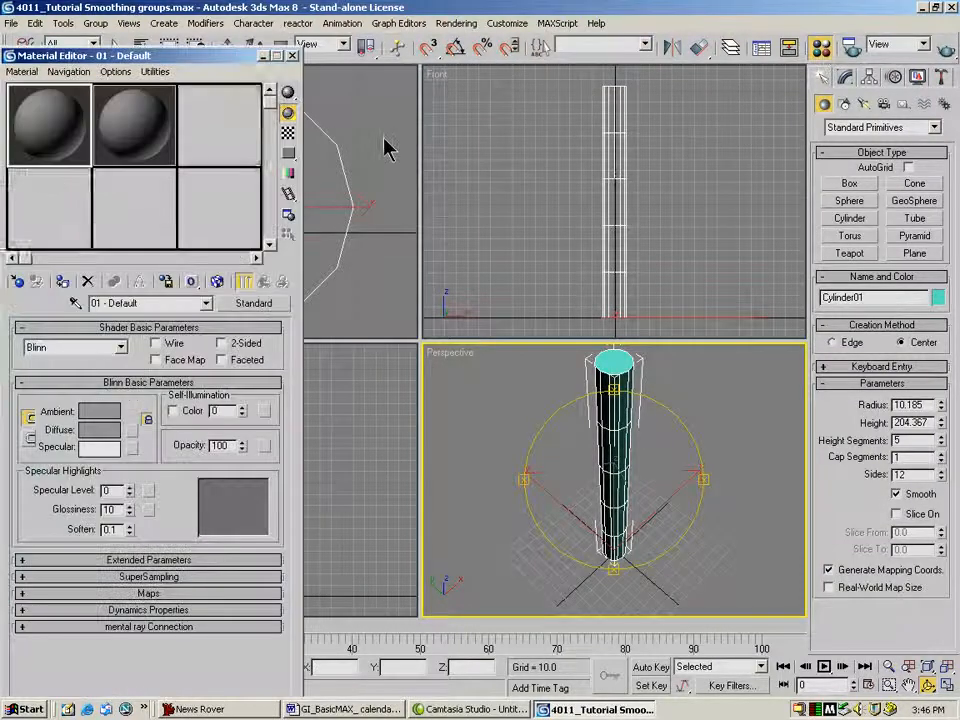
click(195, 235)
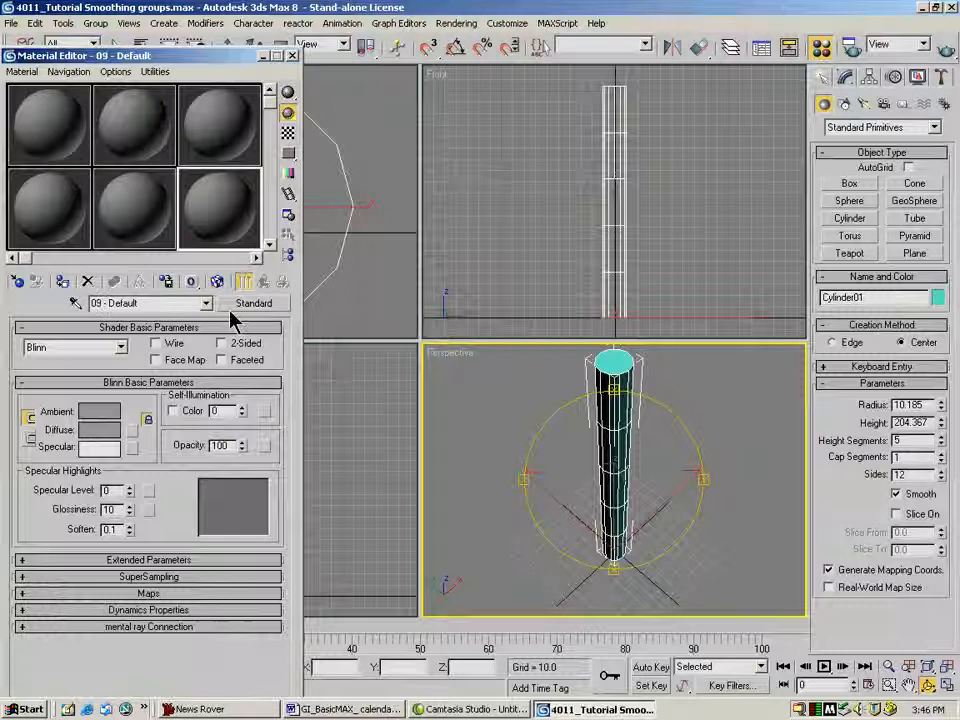
click(115, 432)
click(394, 106)
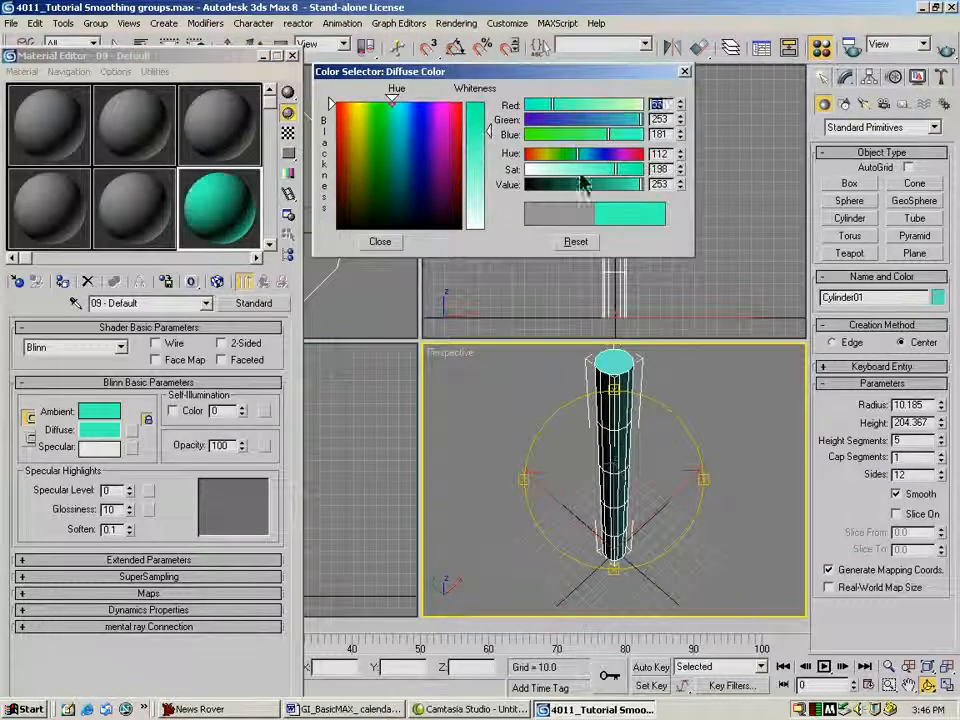
click(684, 72)
click(221, 360)
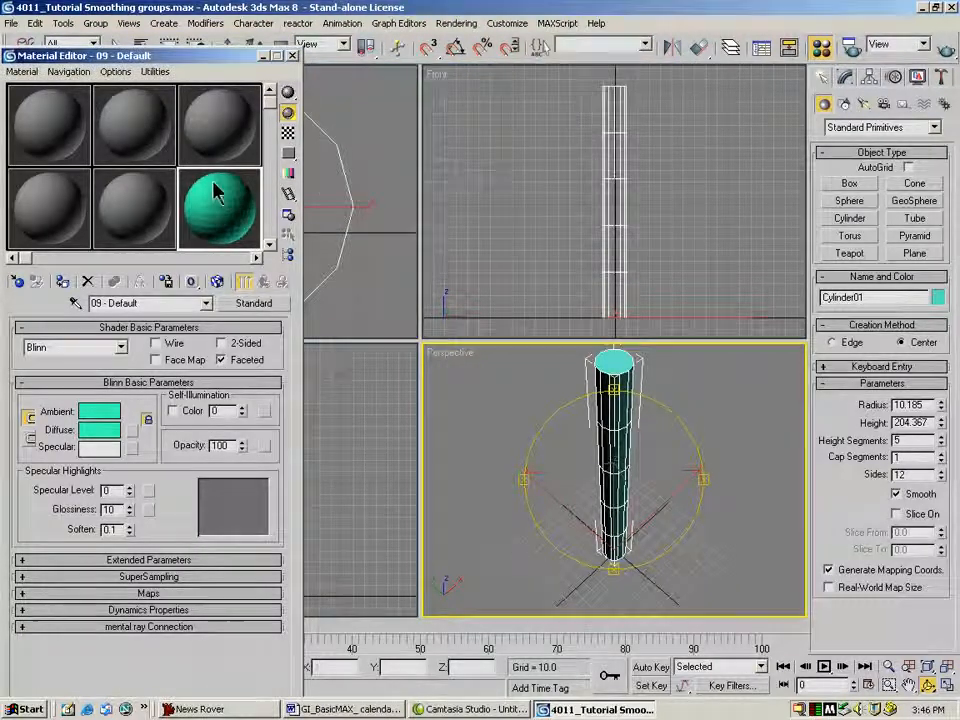
click(293, 55)
Render the perspective view to inspect the cylinder with the faceted material.
click(943, 46)
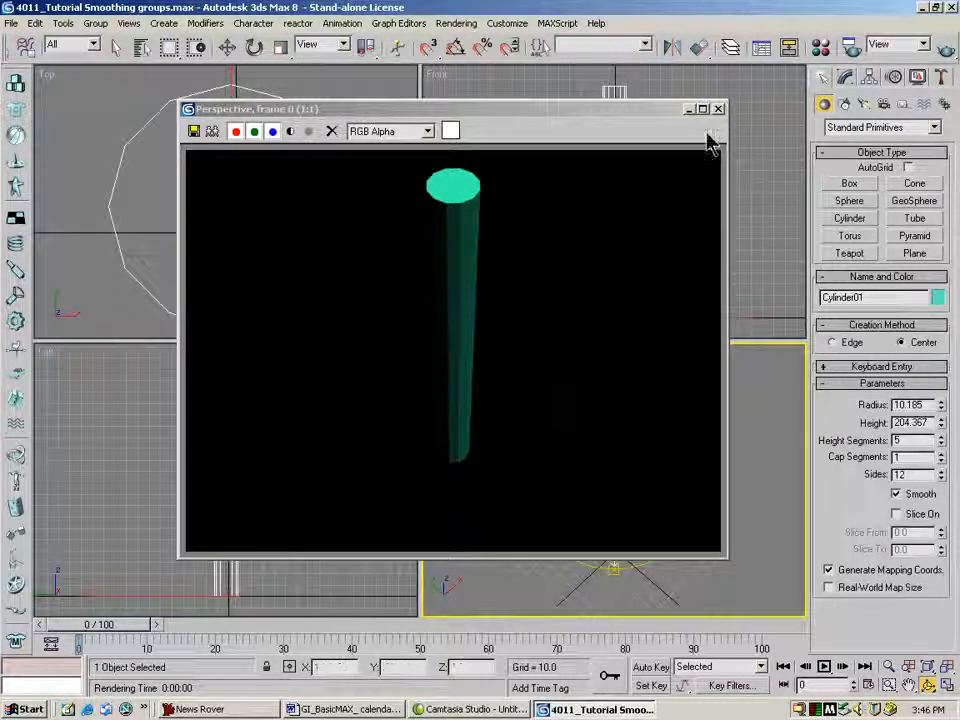
drag(669, 117, 489, 81)
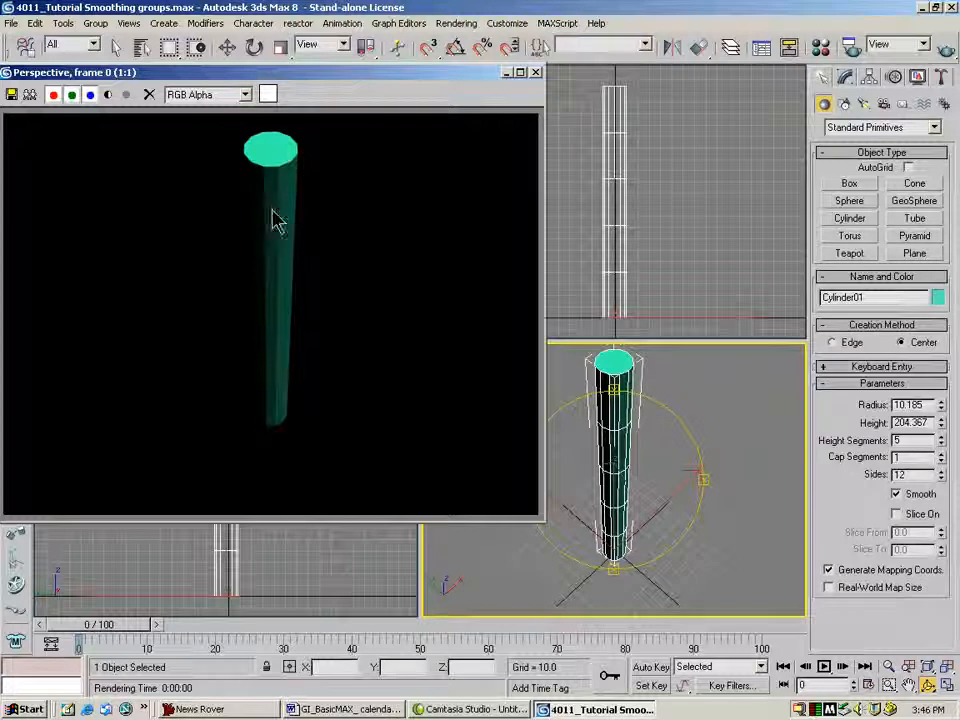
click(536, 72)
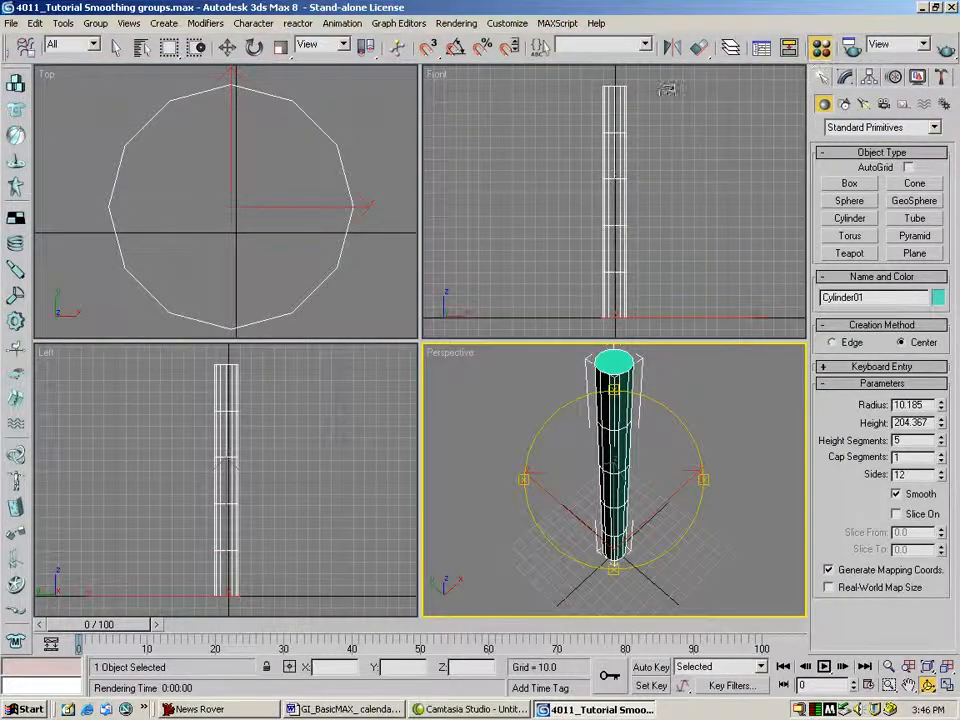
Set the 03 - Default material's diffuse color to pale turquoise (150, 249, 211), assign it to the cylinder and render.
click(820, 47)
click(208, 128)
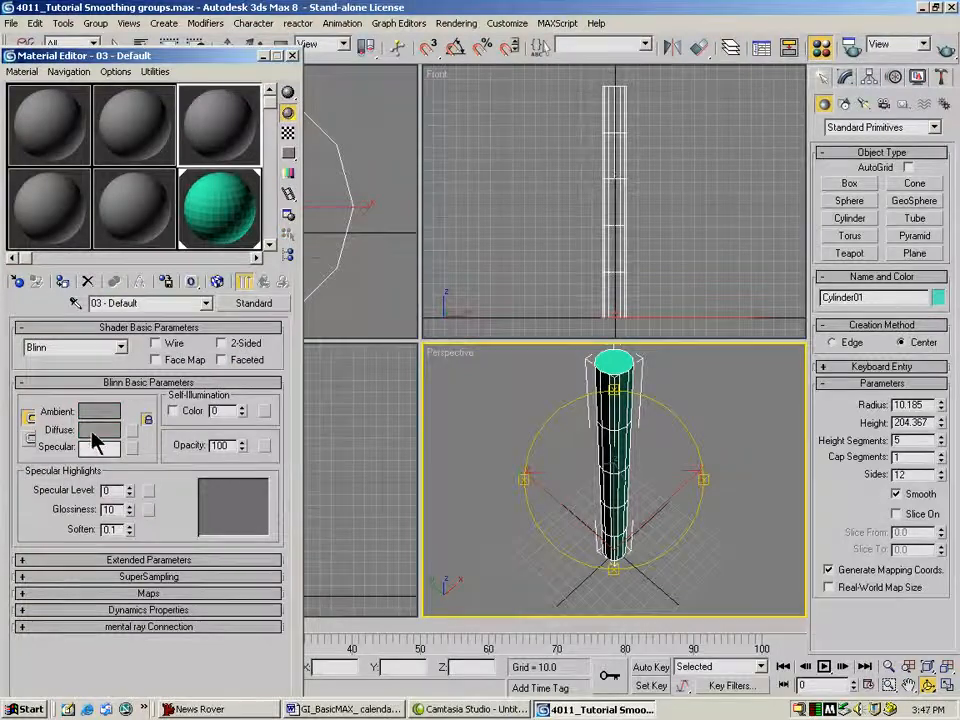
click(99, 429)
click(390, 125)
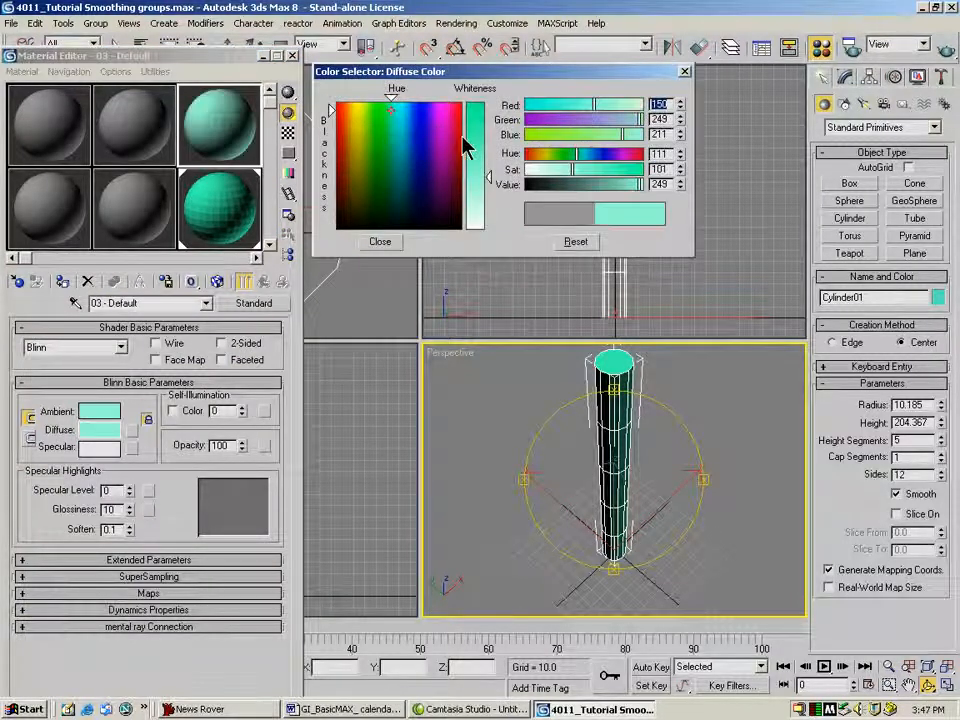
click(684, 71)
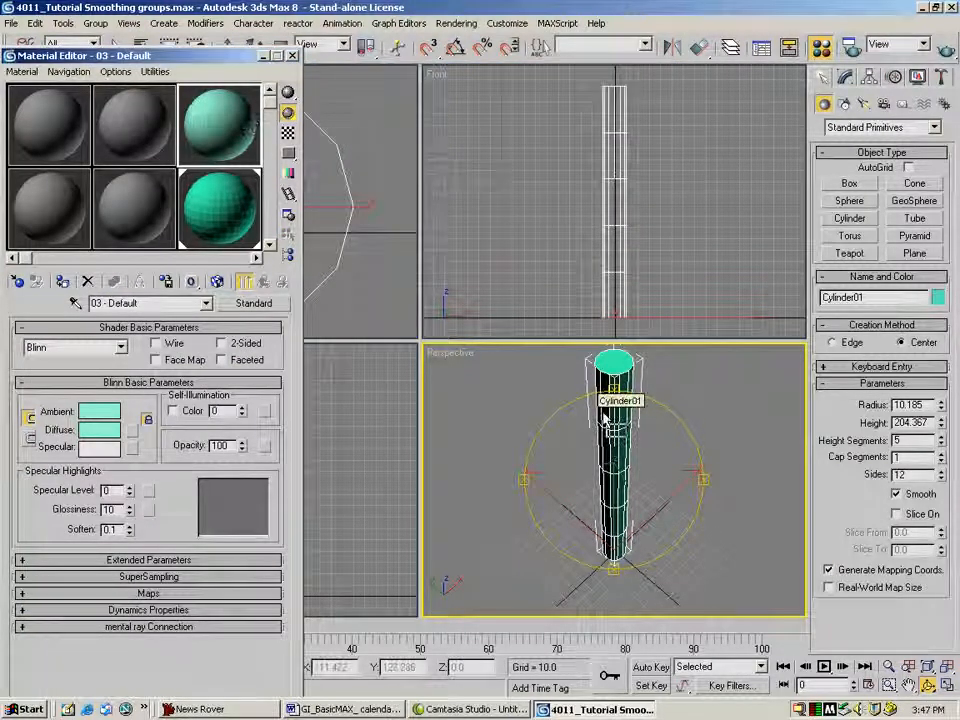
key(shift+q)
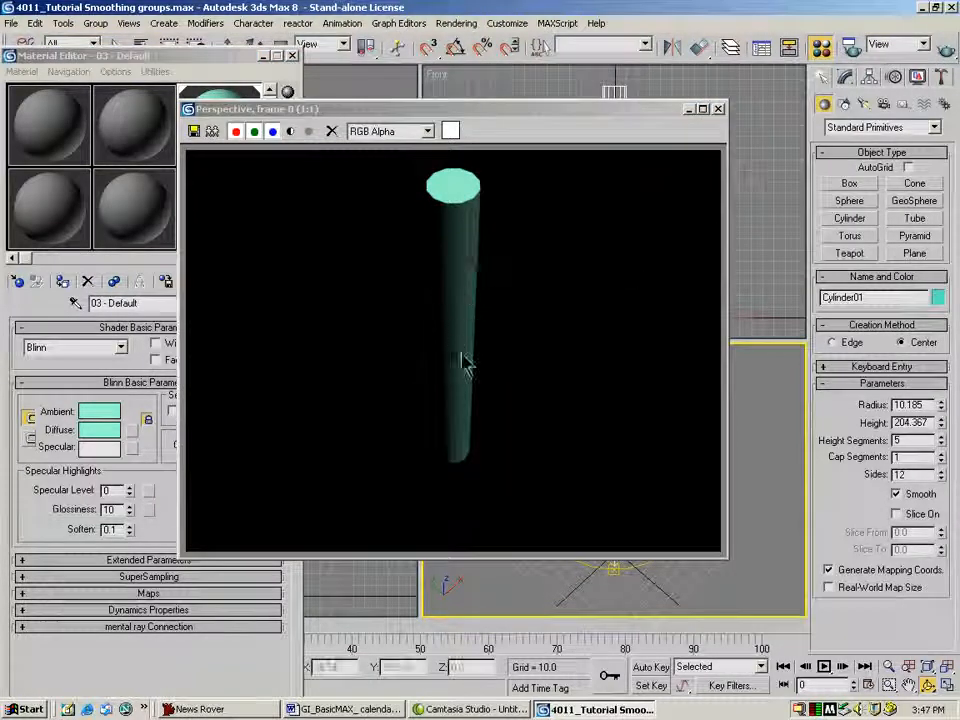
click(718, 108)
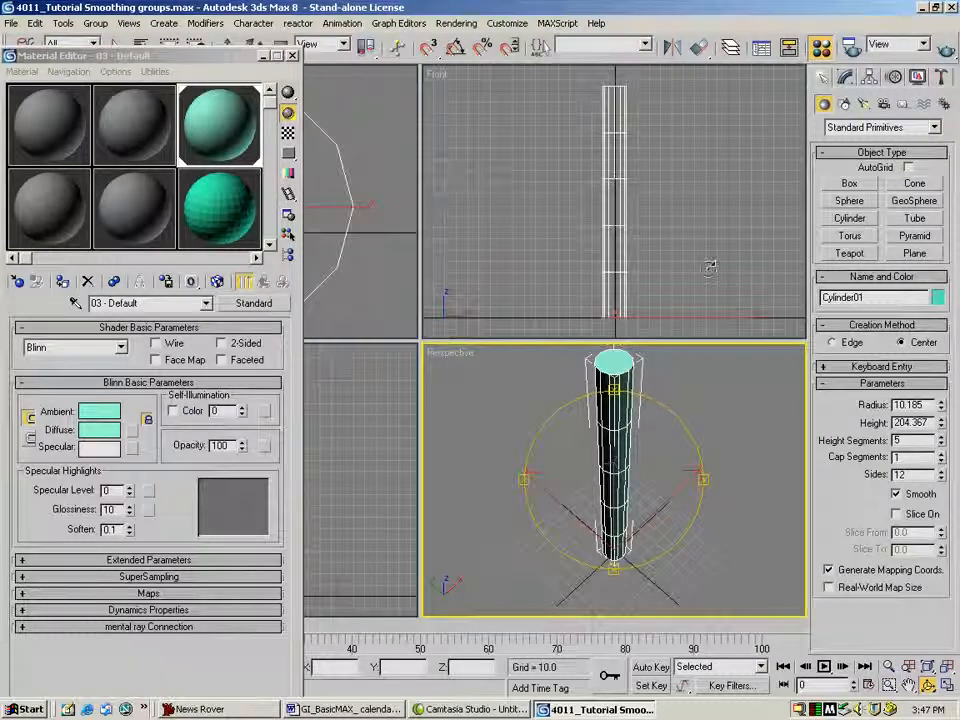
Convert the cylinder to an Editable Poly.
click(845, 77)
right_click(855, 147)
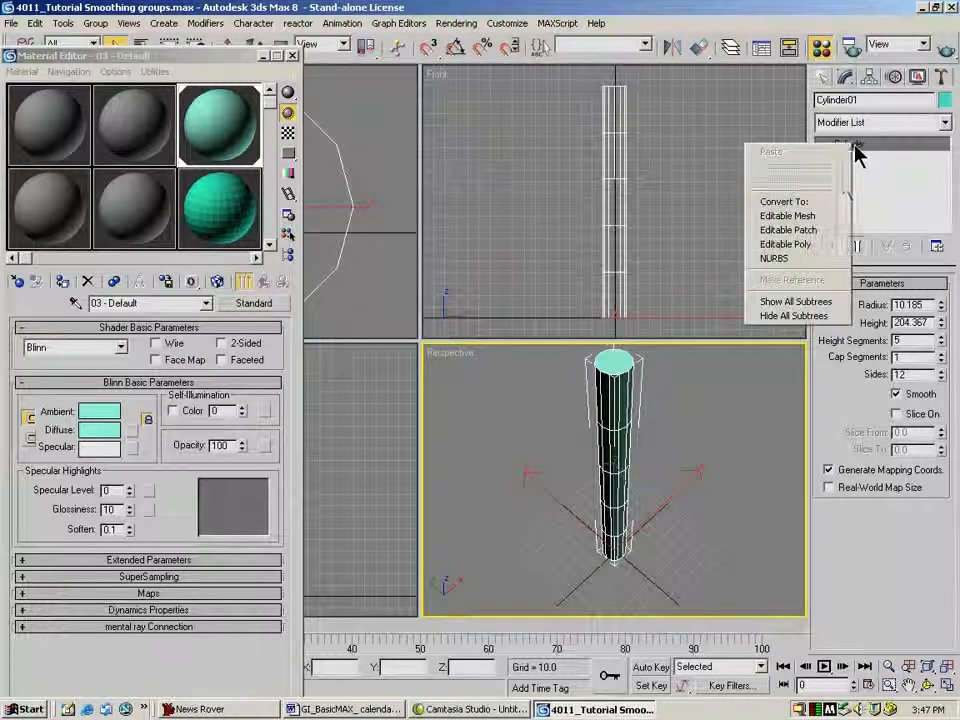
click(823, 244)
Bevel the cylinder's three middle polygon rings by Local Normal with height 10.0 and an outline amount of about -14.24.
key(4)
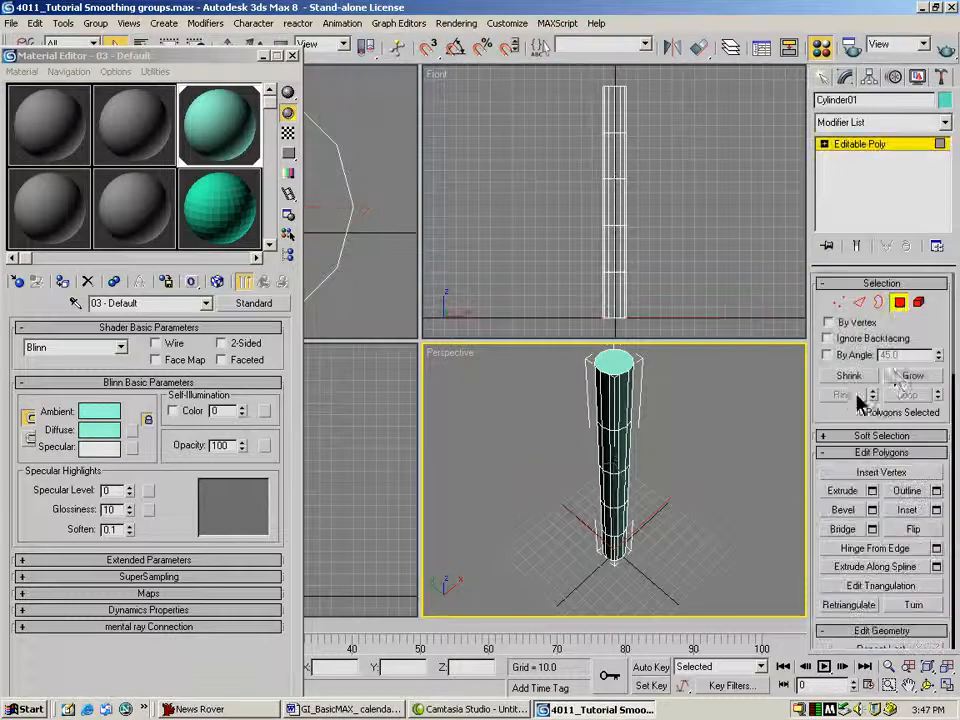
drag(604, 203, 724, 274)
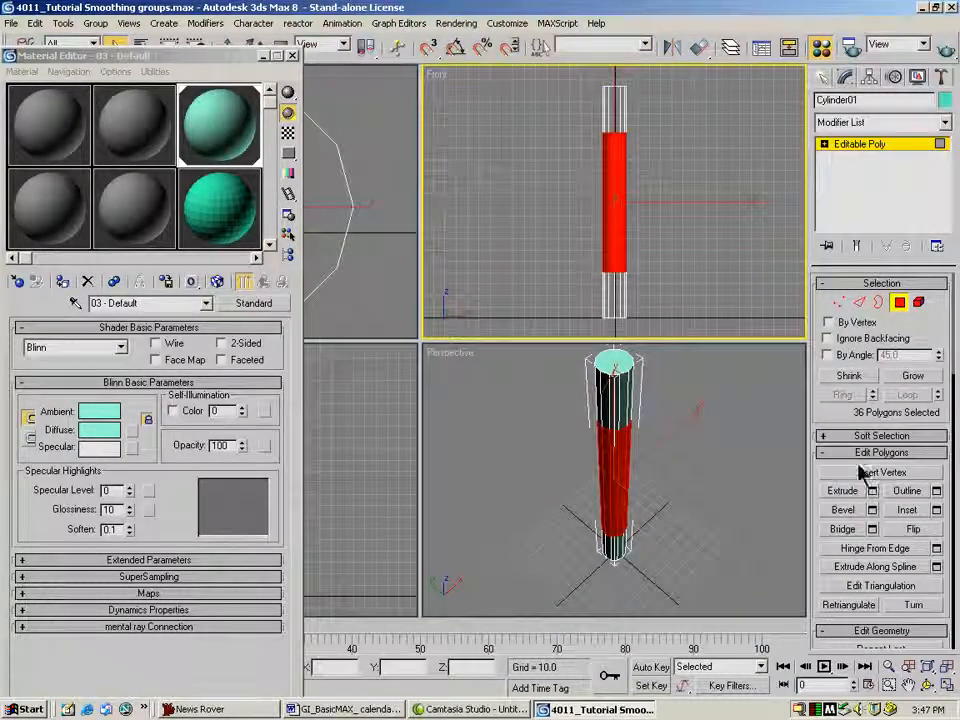
click(872, 510)
click(397, 348)
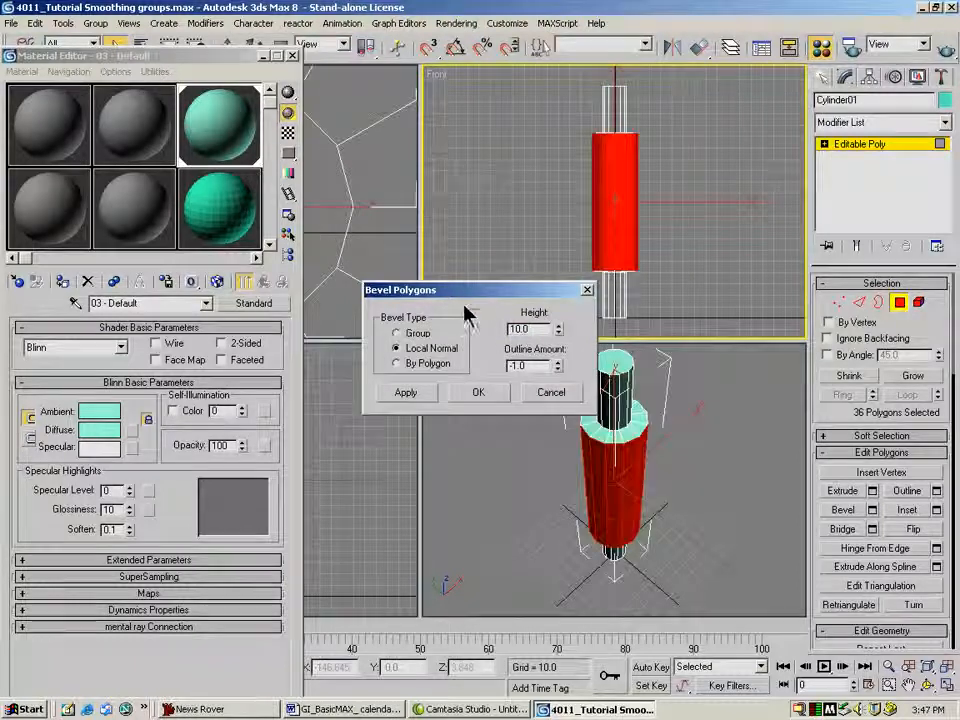
drag(455, 288, 378, 253)
drag(482, 334, 415, 450)
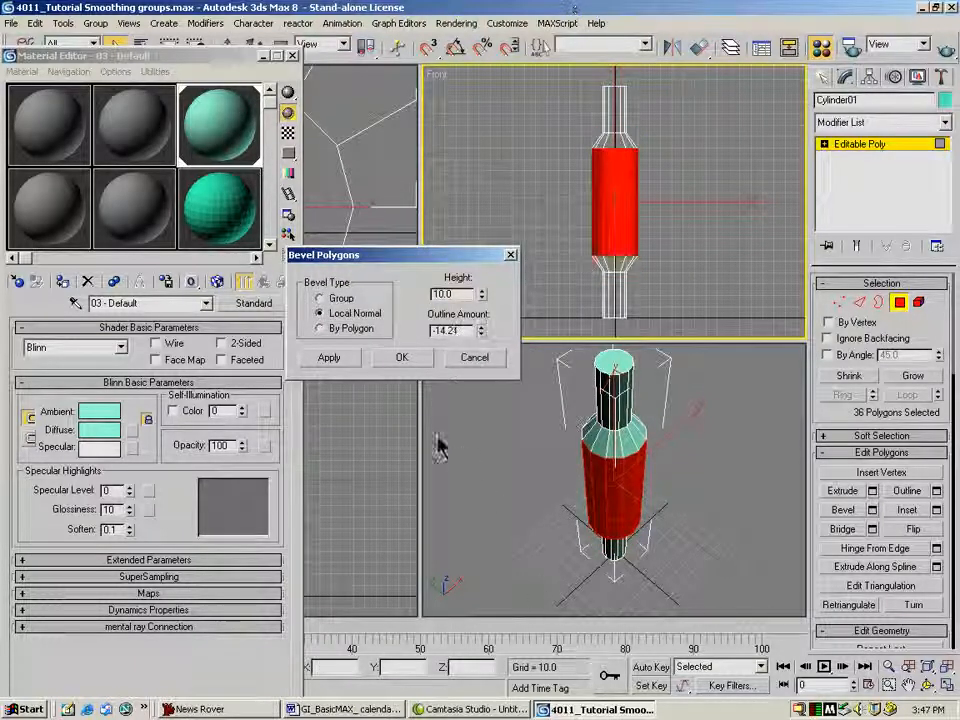
click(403, 358)
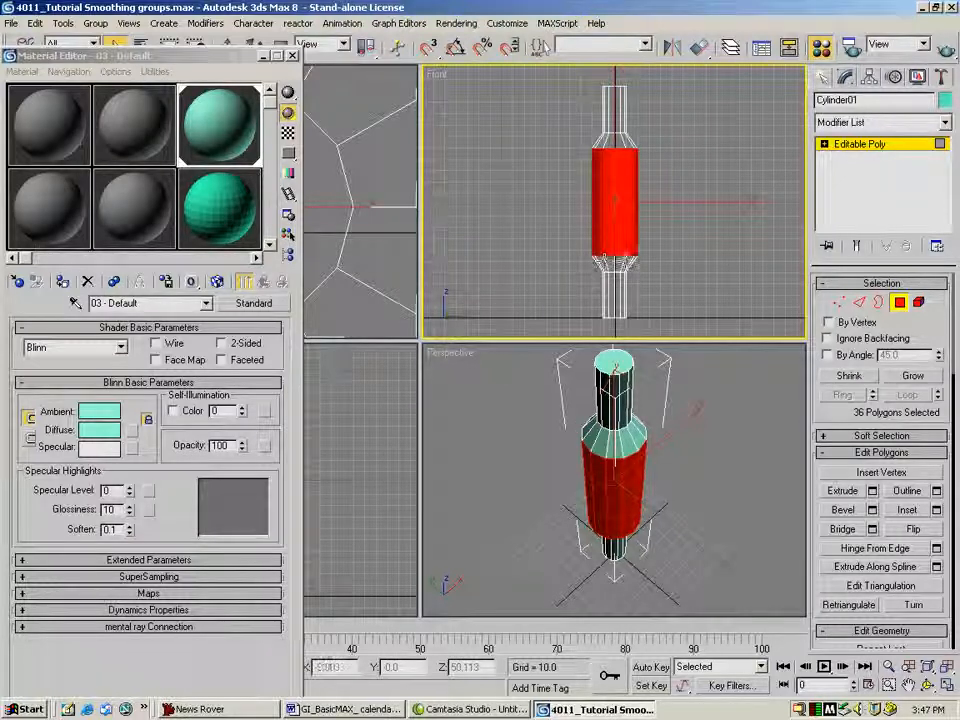
Select the sloped bevel polygons at both ends, clear the selection and render the perspective view to inspect the edges.
drag(579, 263, 658, 269)
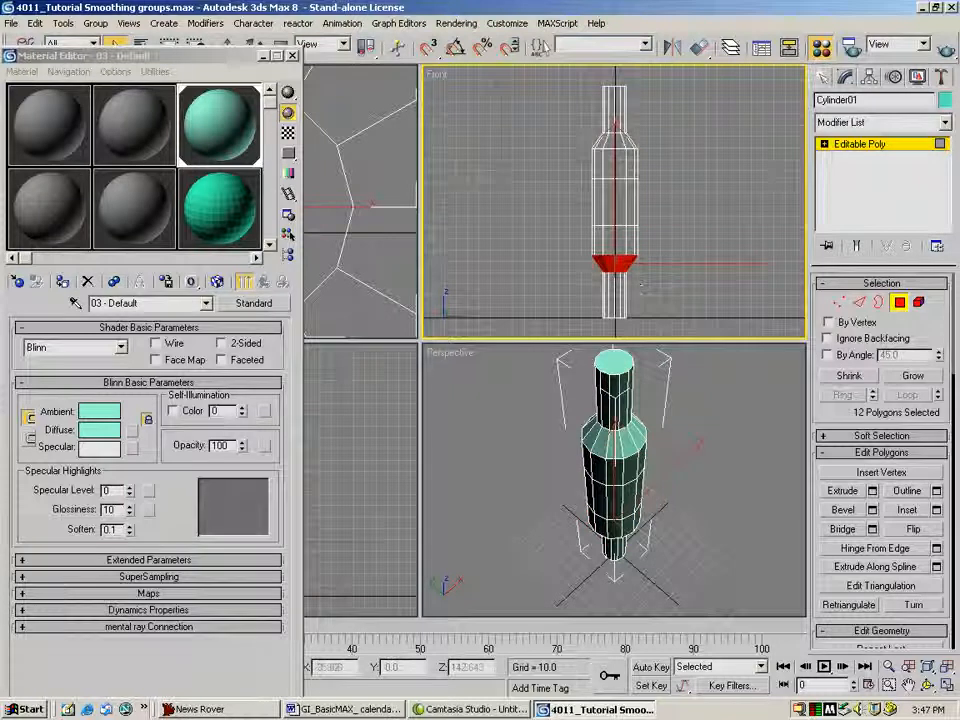
ctrl+drag(577, 152, 658, 150)
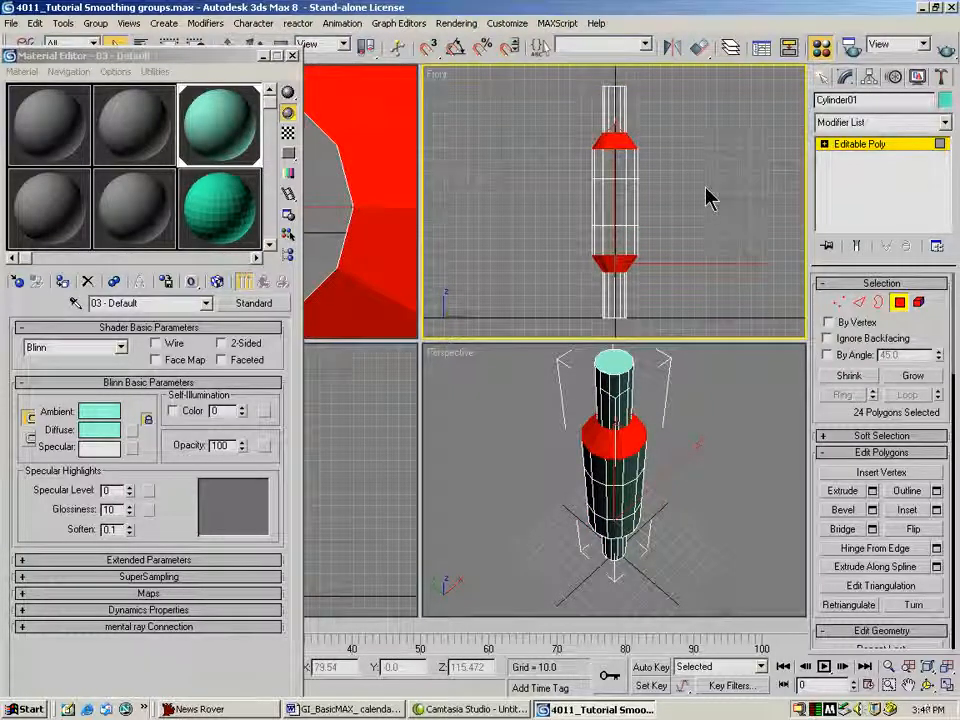
right_click(737, 405)
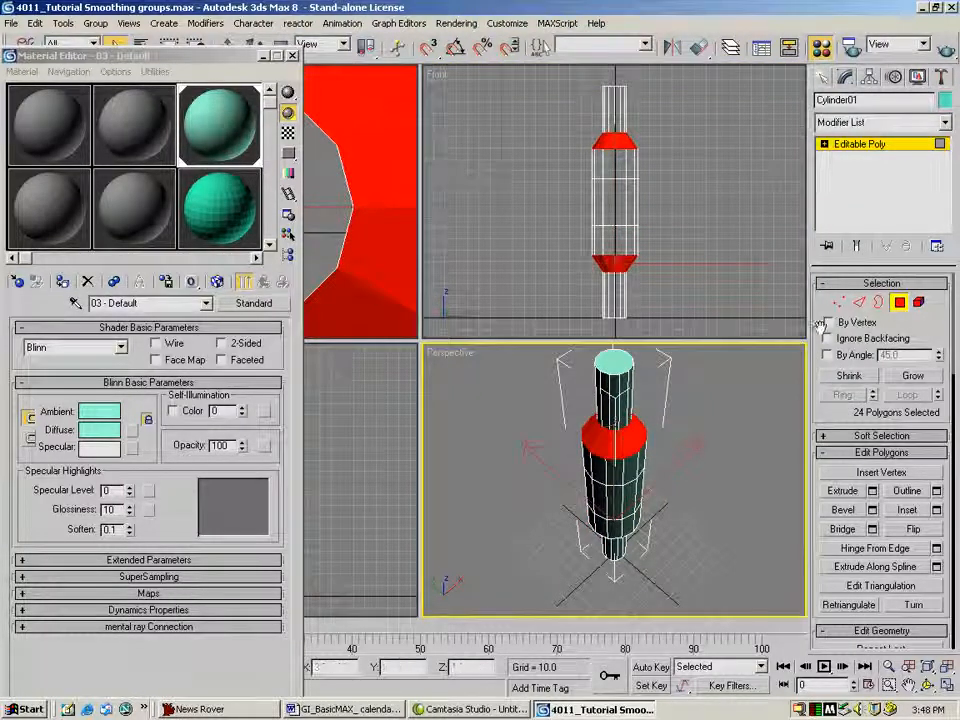
click(757, 385)
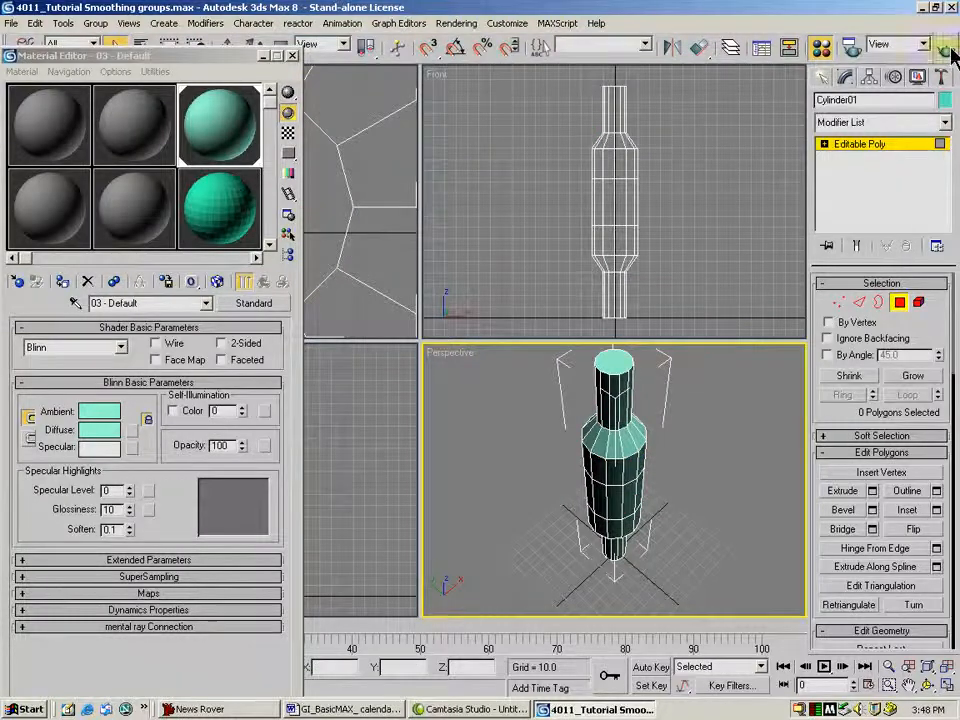
key(shift+q)
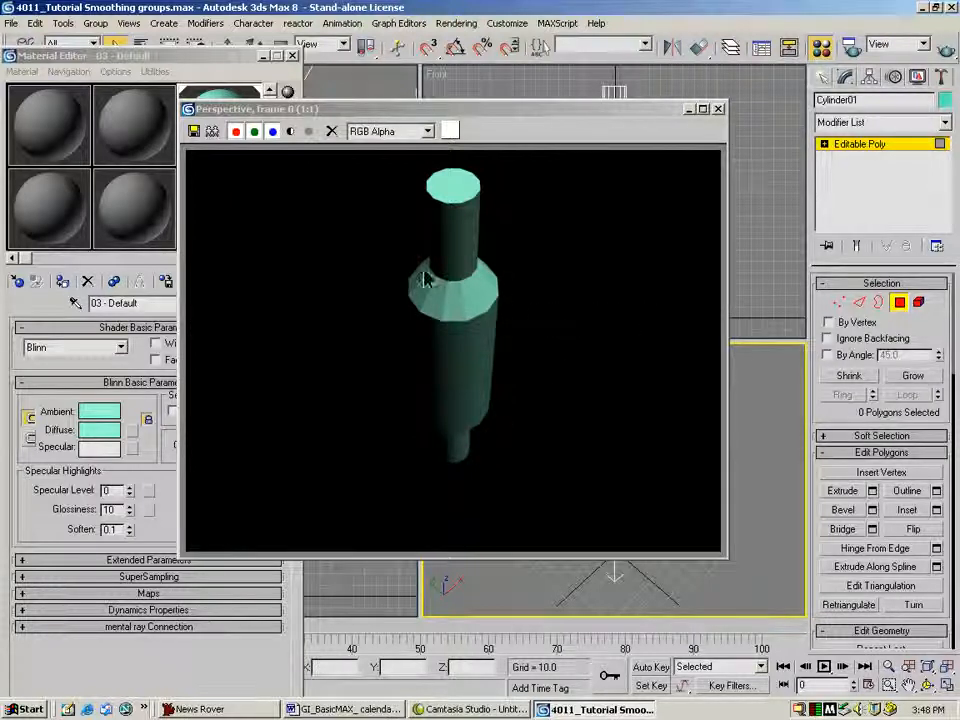
click(719, 109)
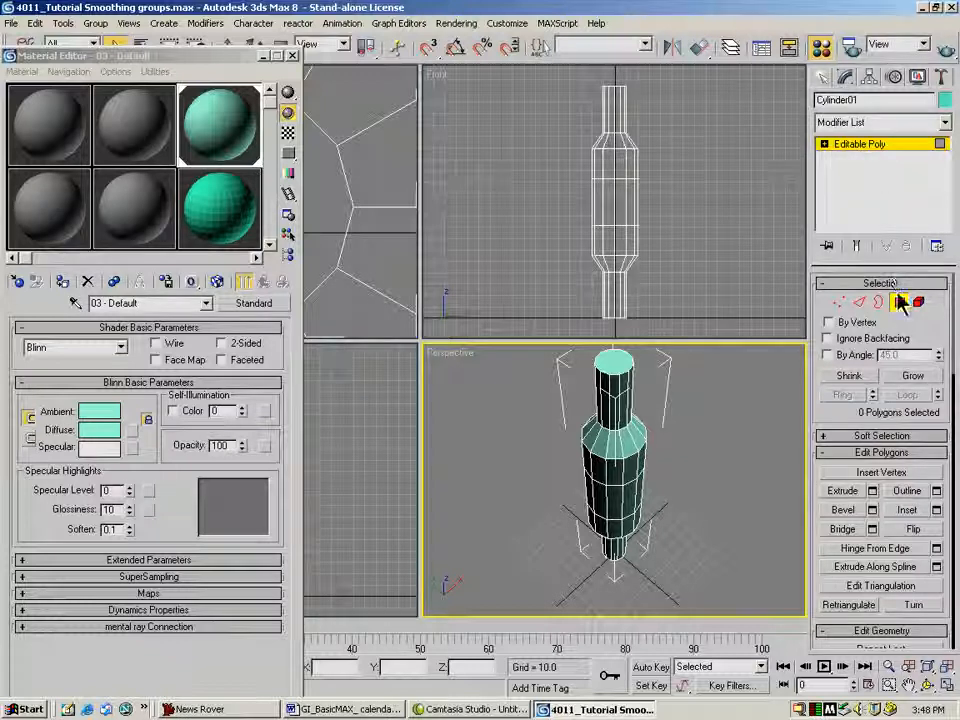
Select the sloped polygon rings above and below the bevelled section and bring up their Smoothing Groups settings.
drag(932, 330, 918, 16)
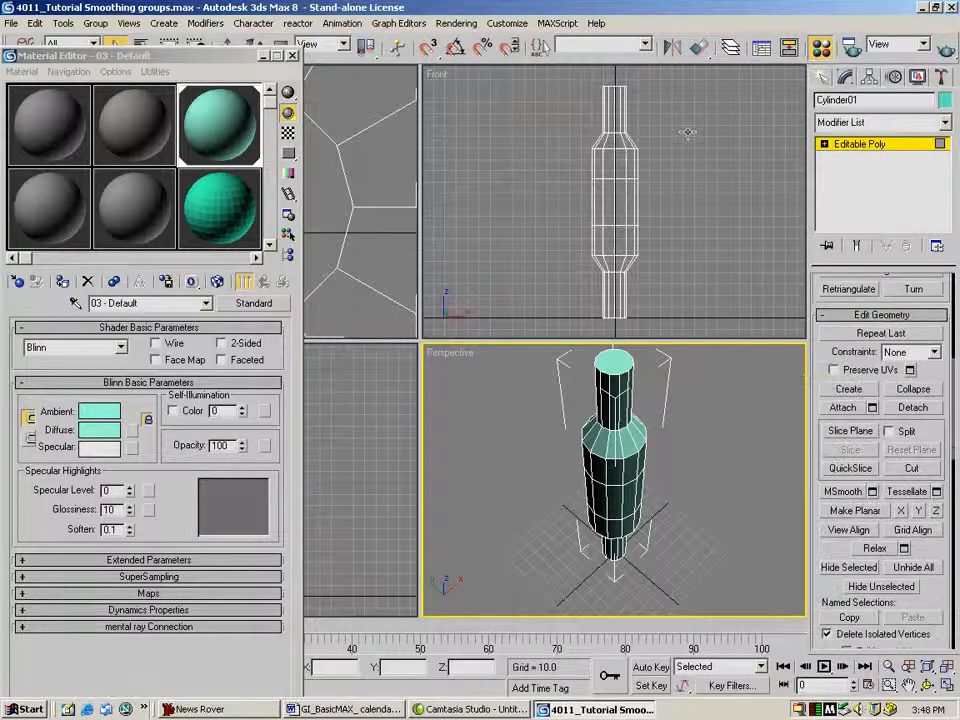
drag(575, 140, 666, 162)
ctrl+drag(580, 275, 670, 268)
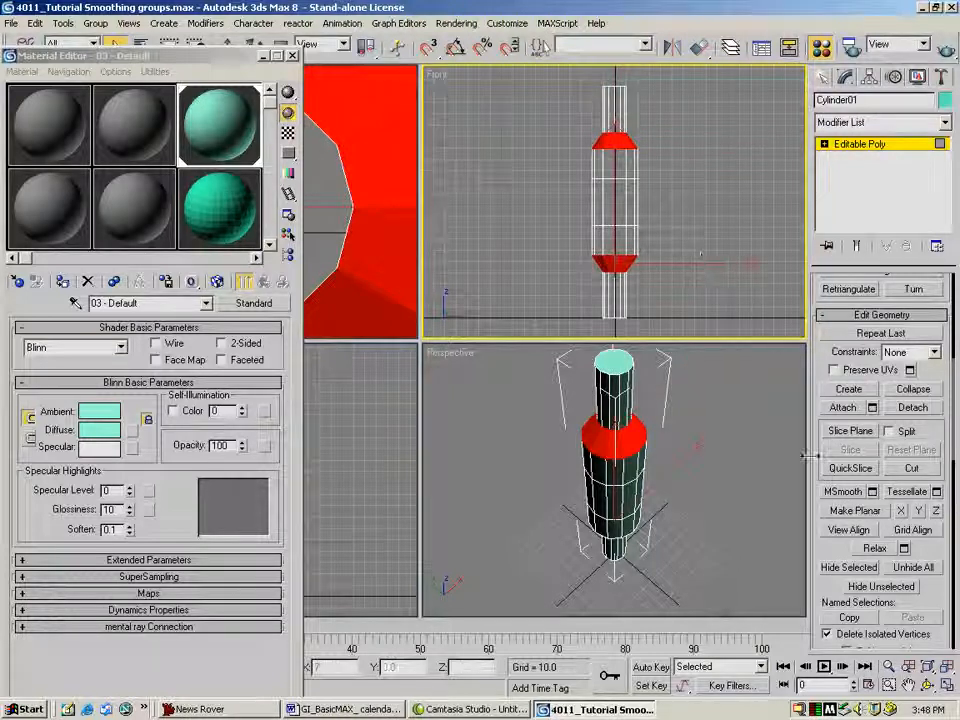
drag(831, 556, 831, 199)
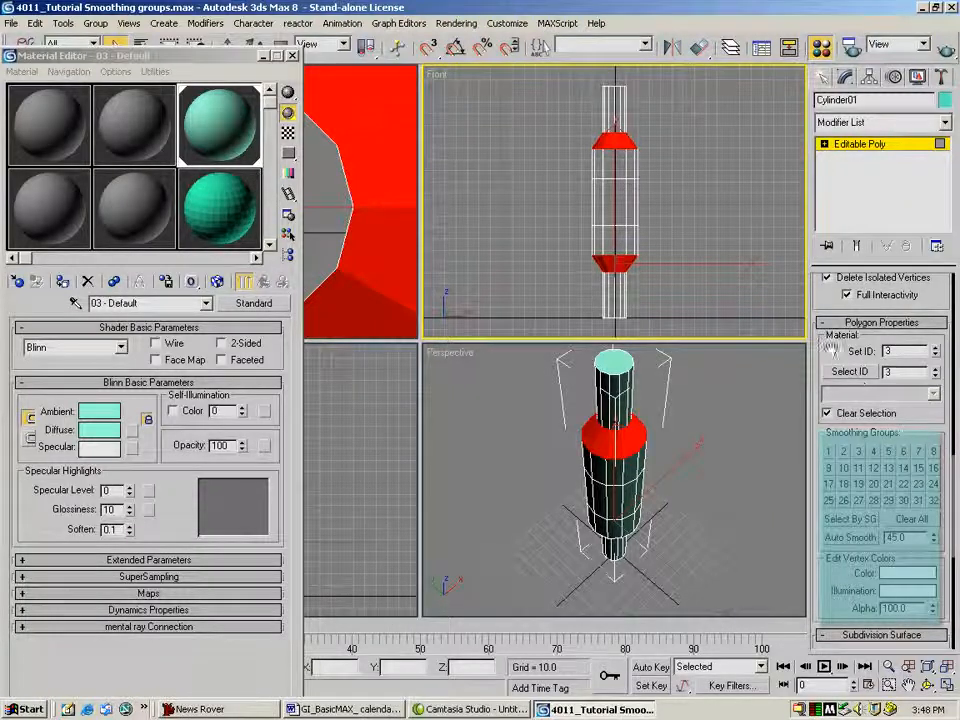
drag(831, 349, 831, 395)
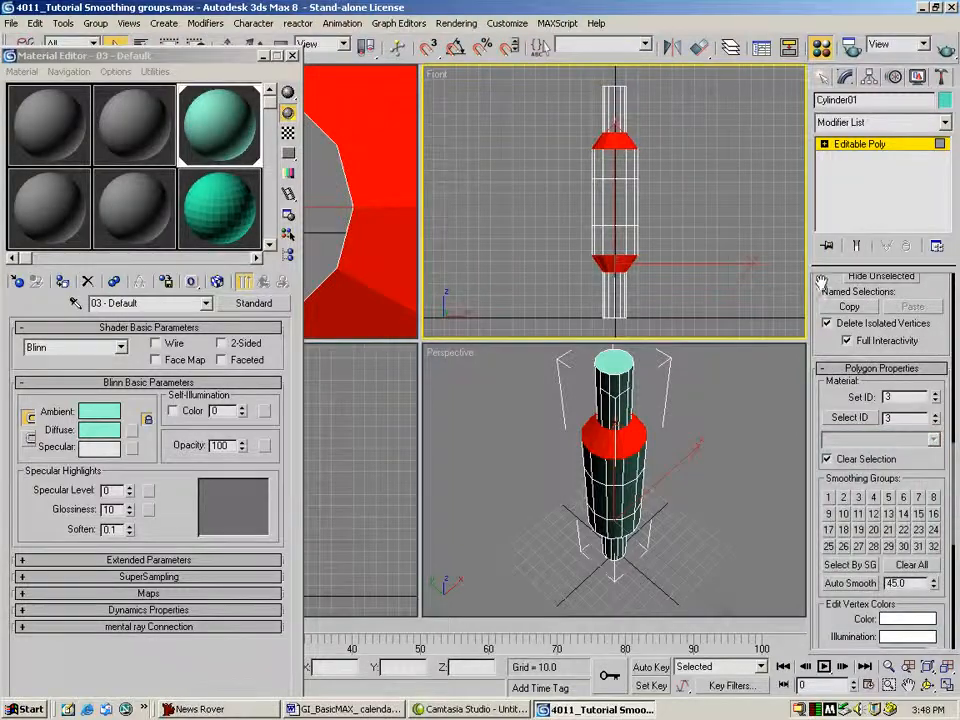
drag(821, 284, 823, 716)
drag(815, 309, 808, 582)
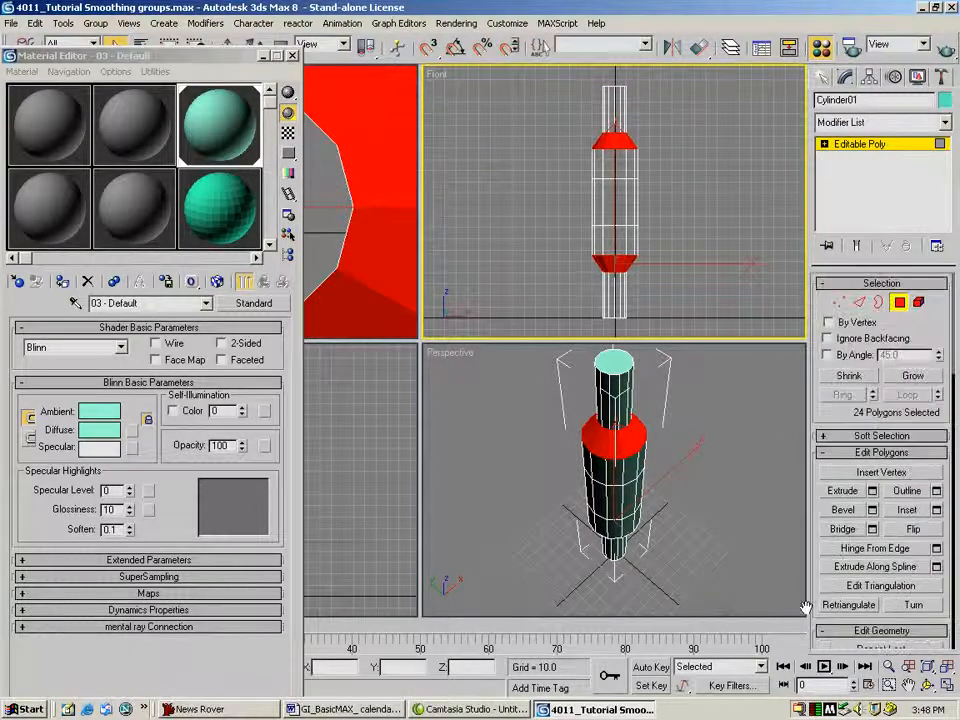
drag(918, 330, 928, 100)
drag(825, 425, 832, 158)
drag(821, 456, 836, 260)
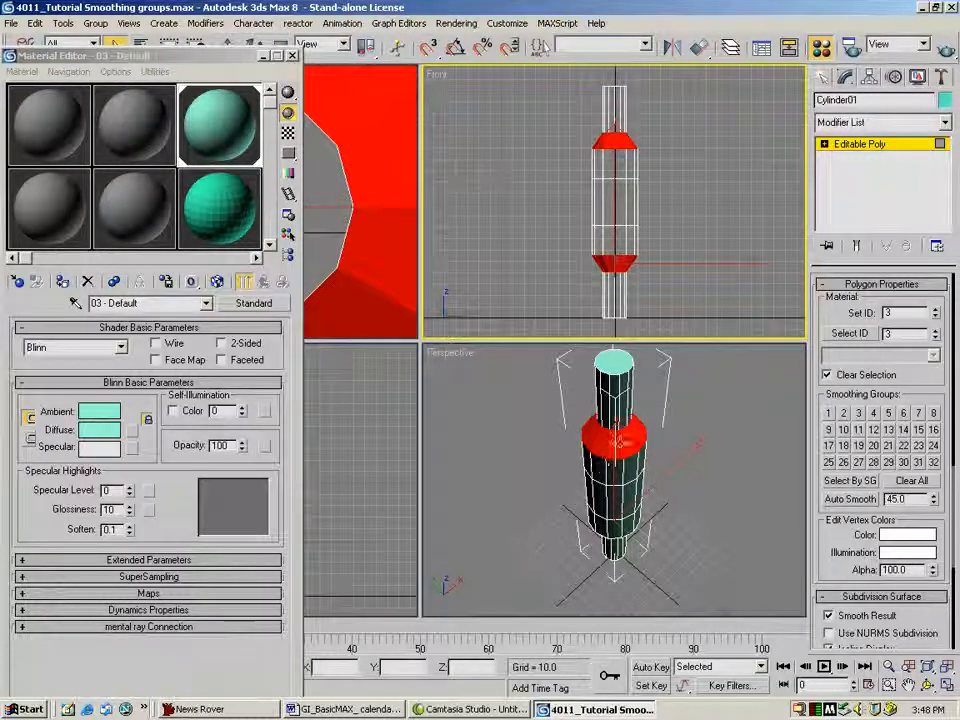
Assign smoothing group 2 to the selected sloped polygon rings and render the perspective view to inspect their shading.
click(845, 414)
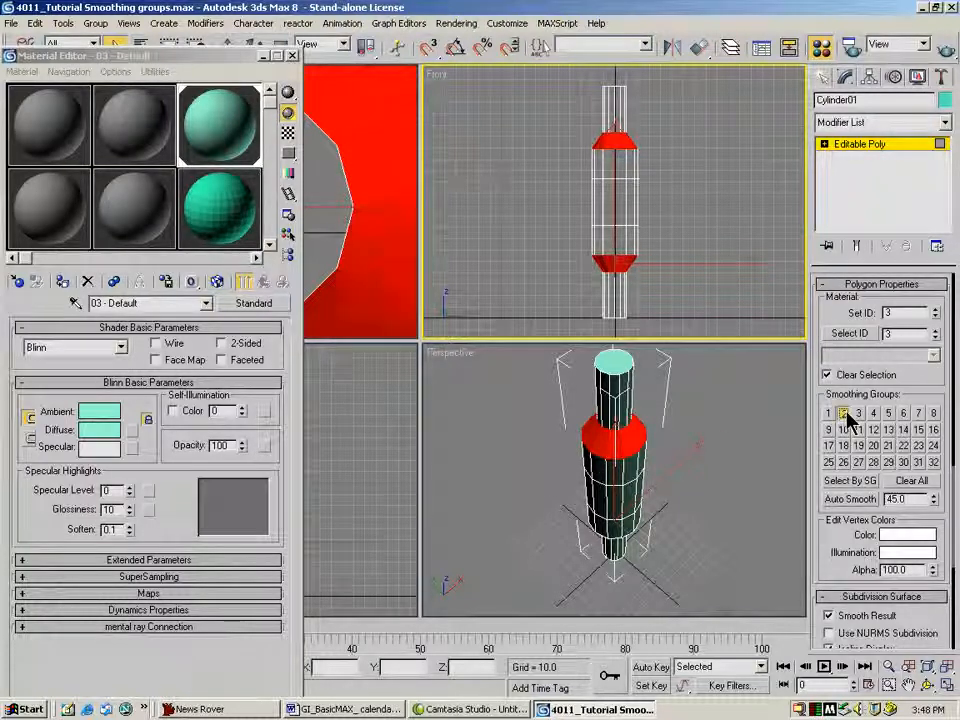
right_click(770, 398)
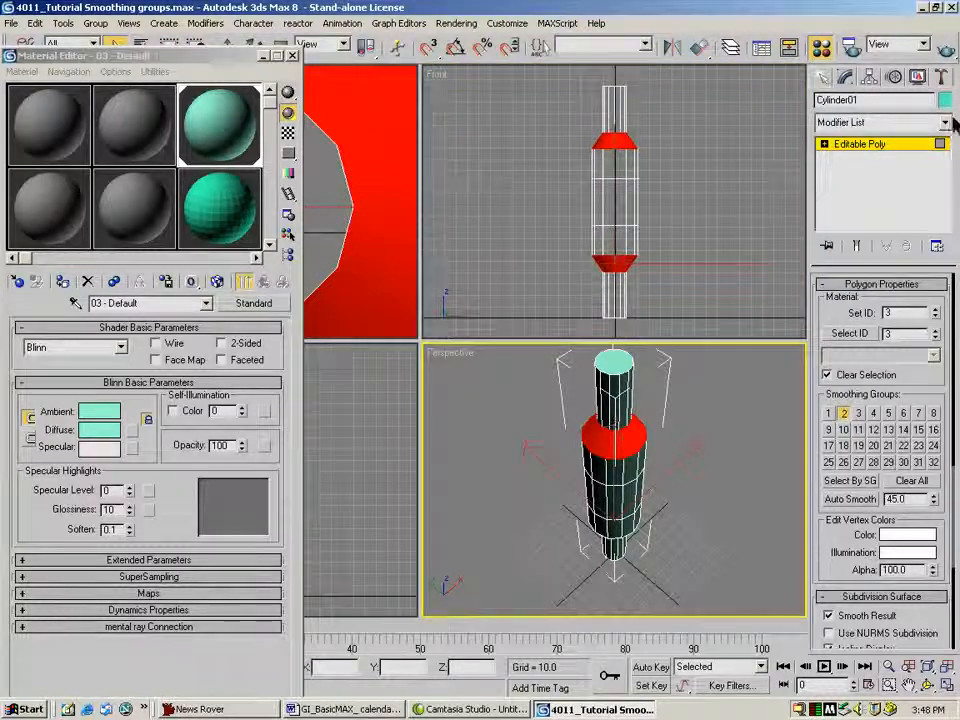
click(943, 56)
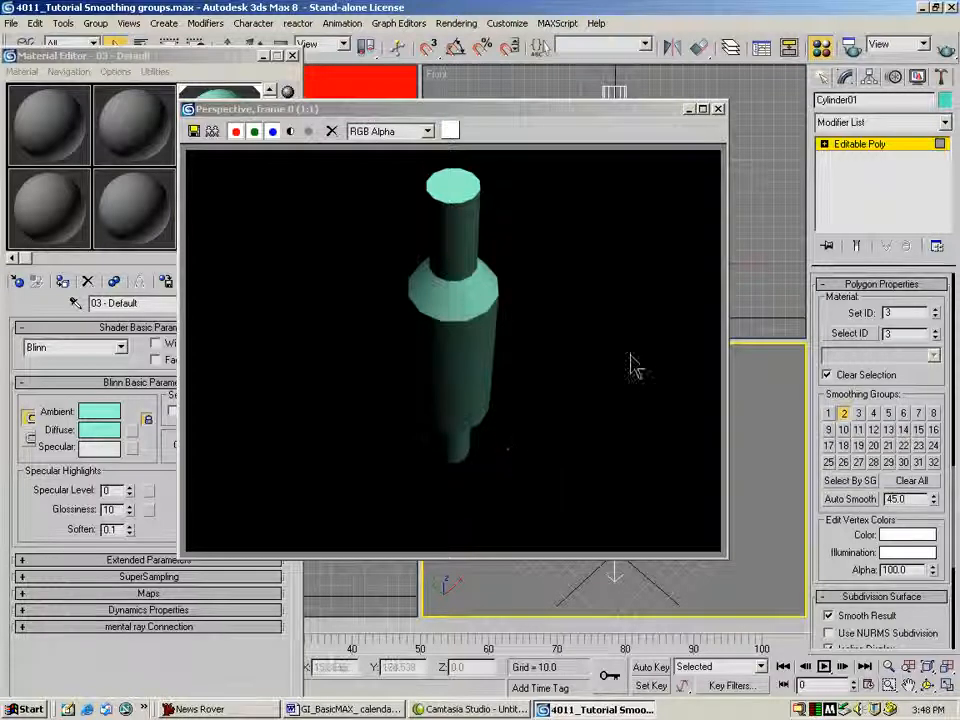
click(718, 110)
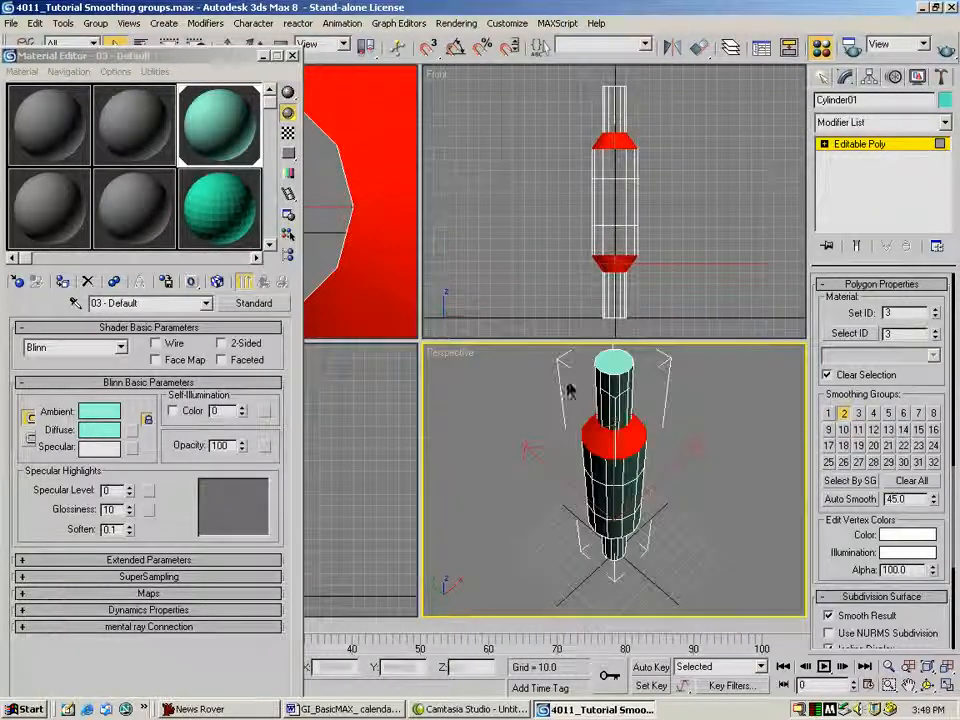
Select all of the cylinder's side polygons, put them together in smoothing group 2 and render the perspective view.
drag(565, 145, 690, 302)
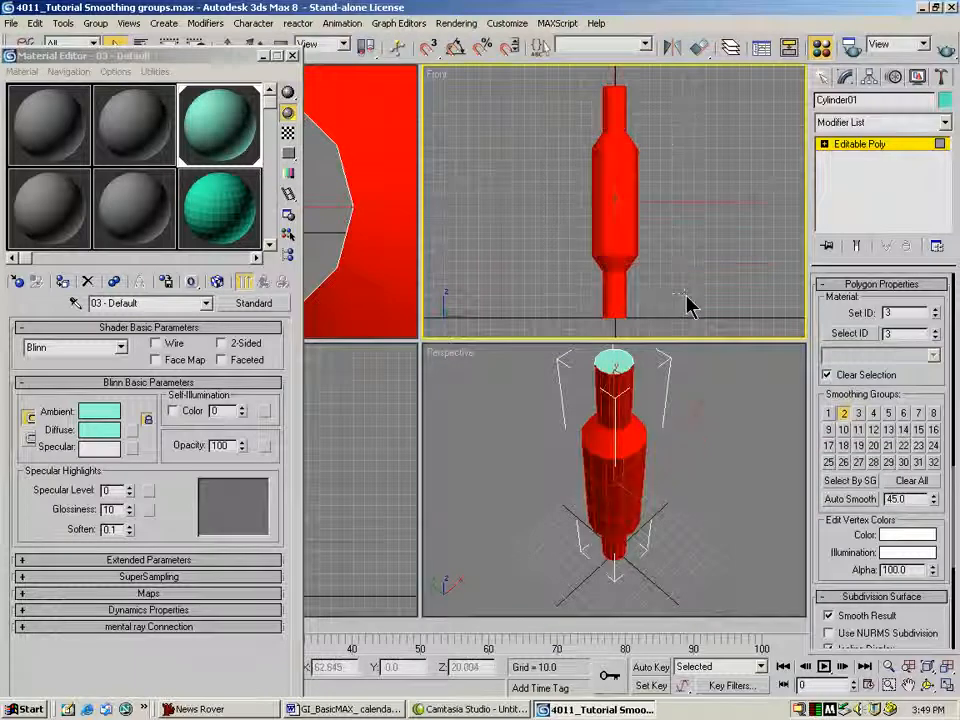
click(857, 413)
click(844, 414)
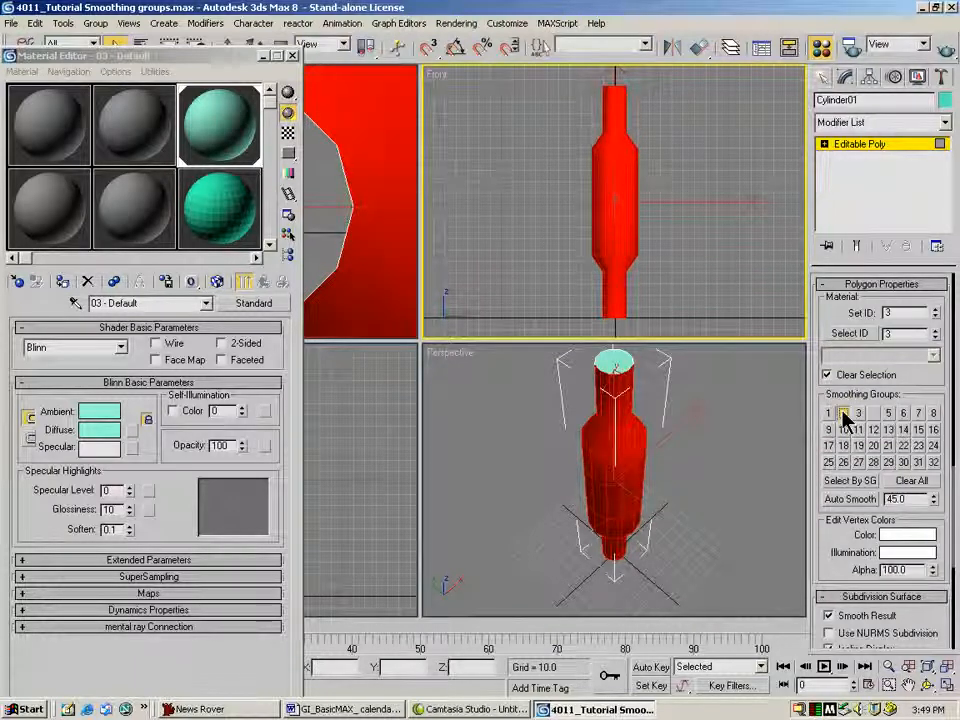
click(944, 50)
click(729, 246)
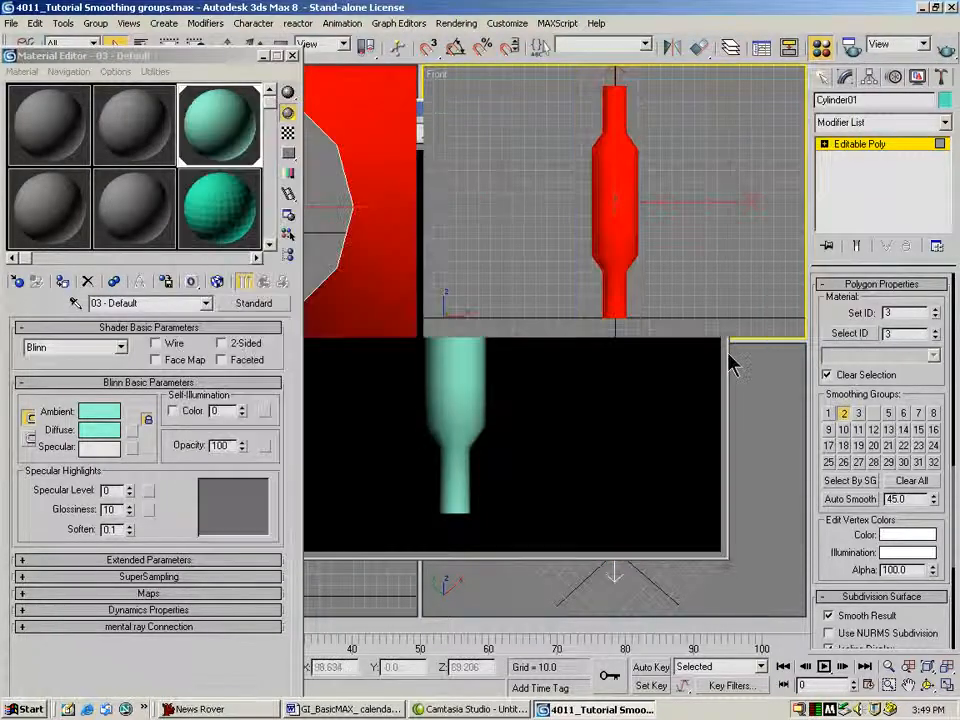
click(943, 44)
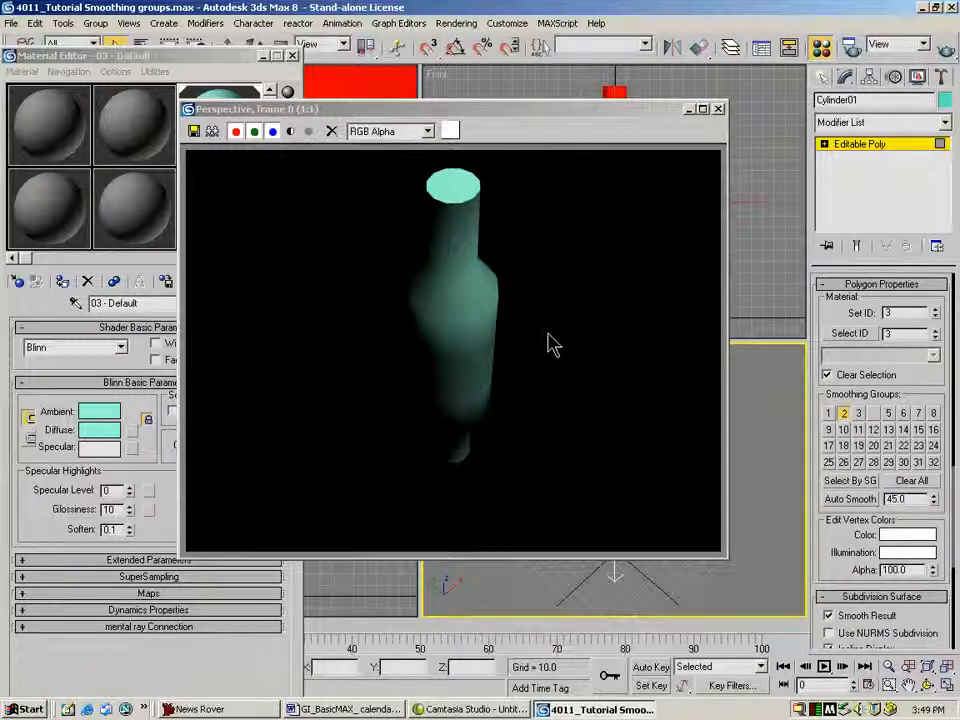
click(718, 108)
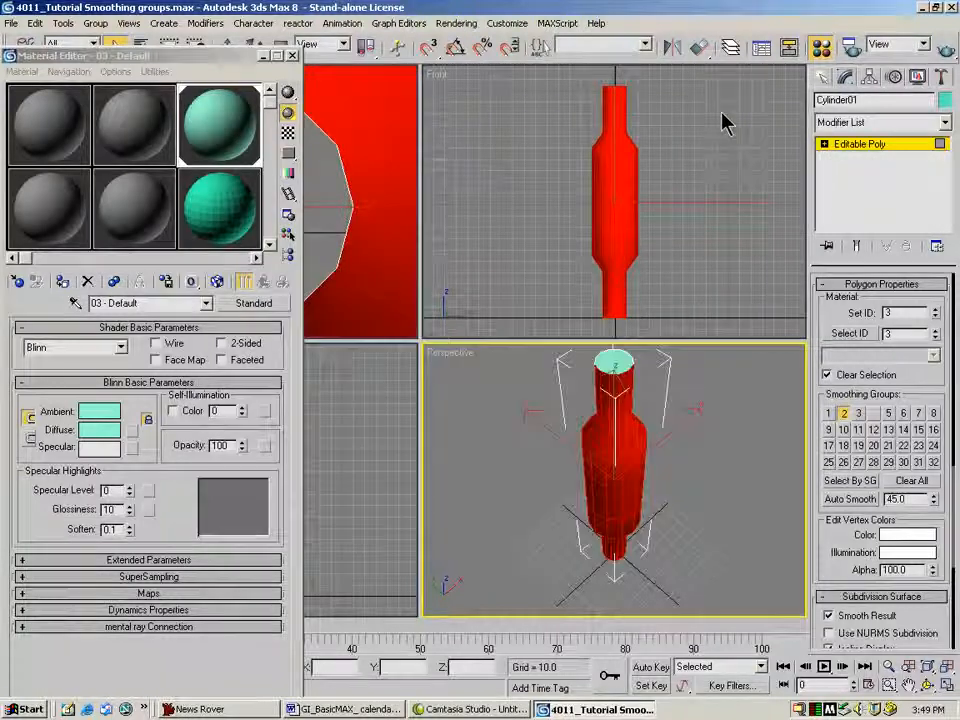
Assign smoothing group 3 to the wide middle polygons and only smoothing group 5 to the straight sections at both ends.
drag(537, 160, 714, 257)
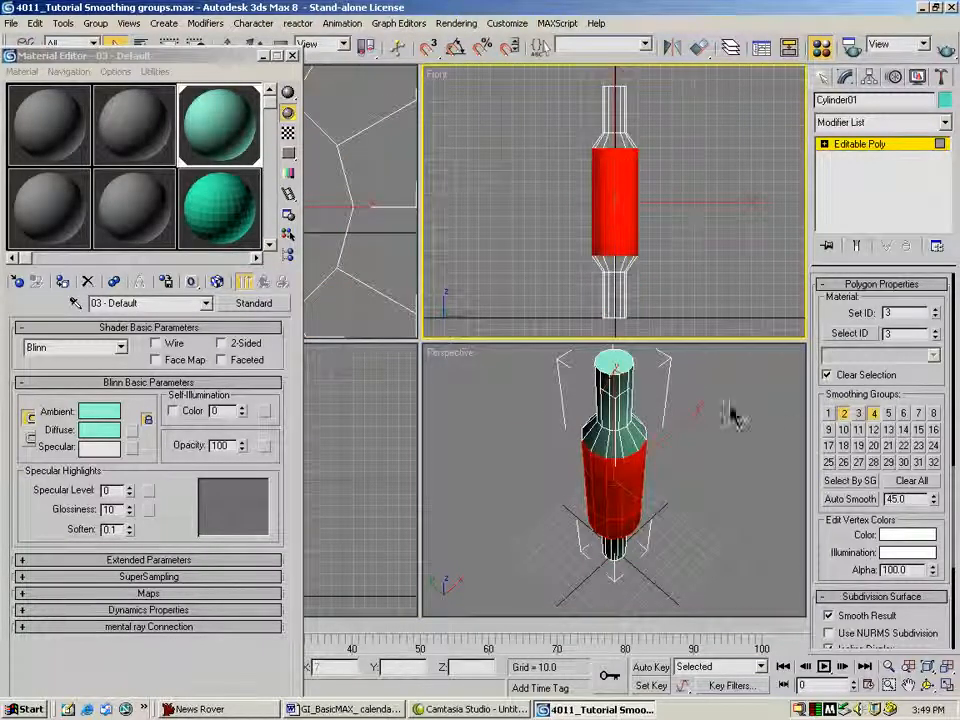
click(857, 413)
drag(596, 296, 681, 315)
ctrl+drag(576, 112, 650, 85)
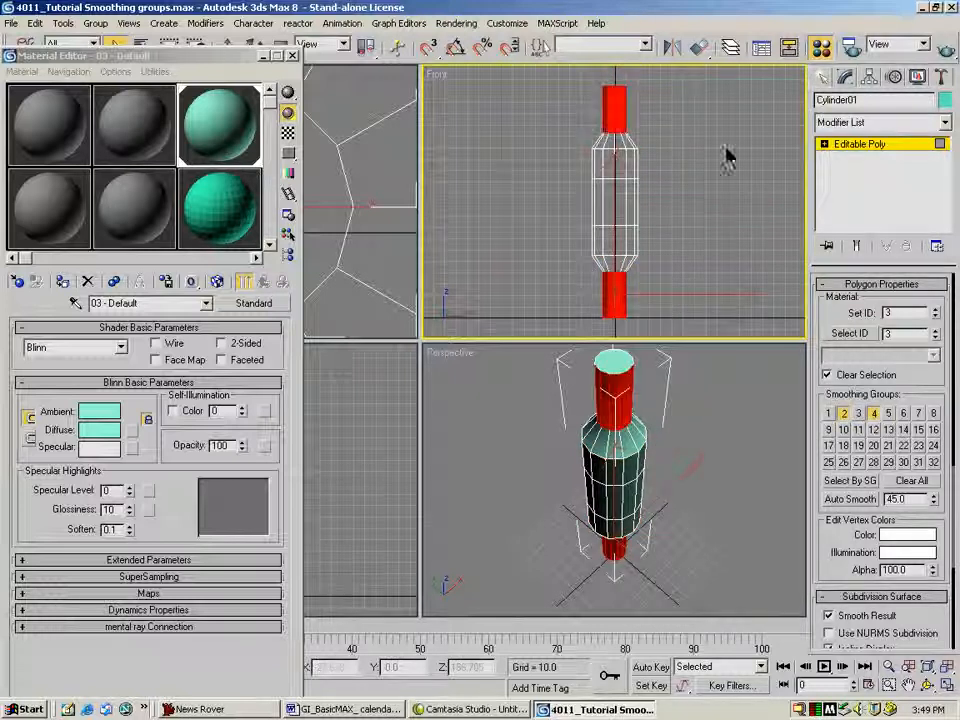
click(873, 413)
click(845, 415)
click(888, 414)
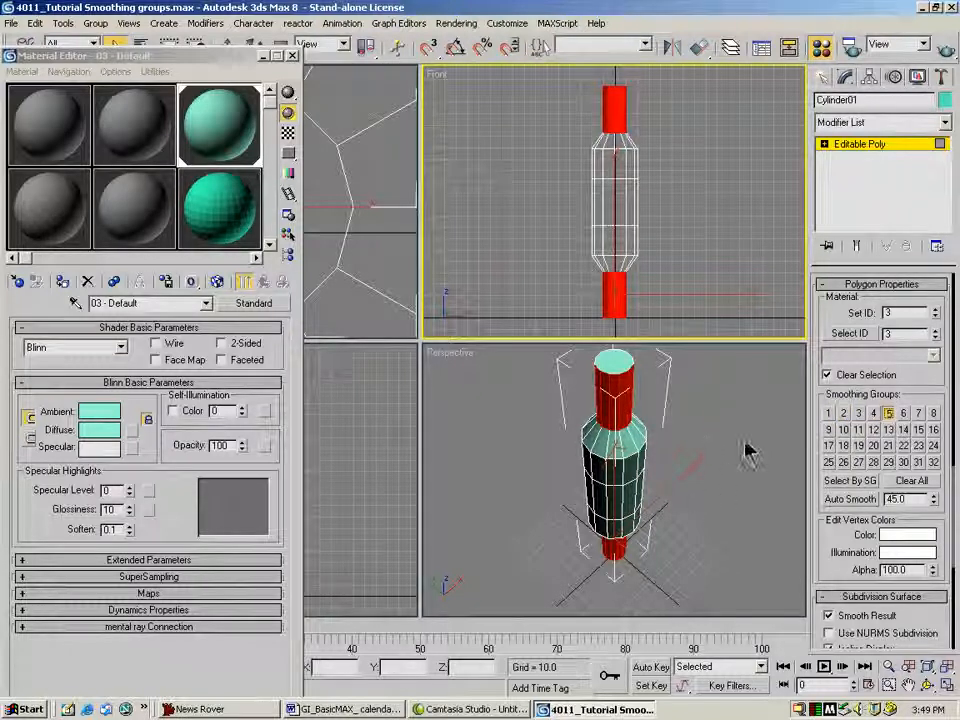
Render the perspective view to inspect the separated smoothing, close the render and clear the polygon selection.
middle_click(768, 364)
key(shift+q)
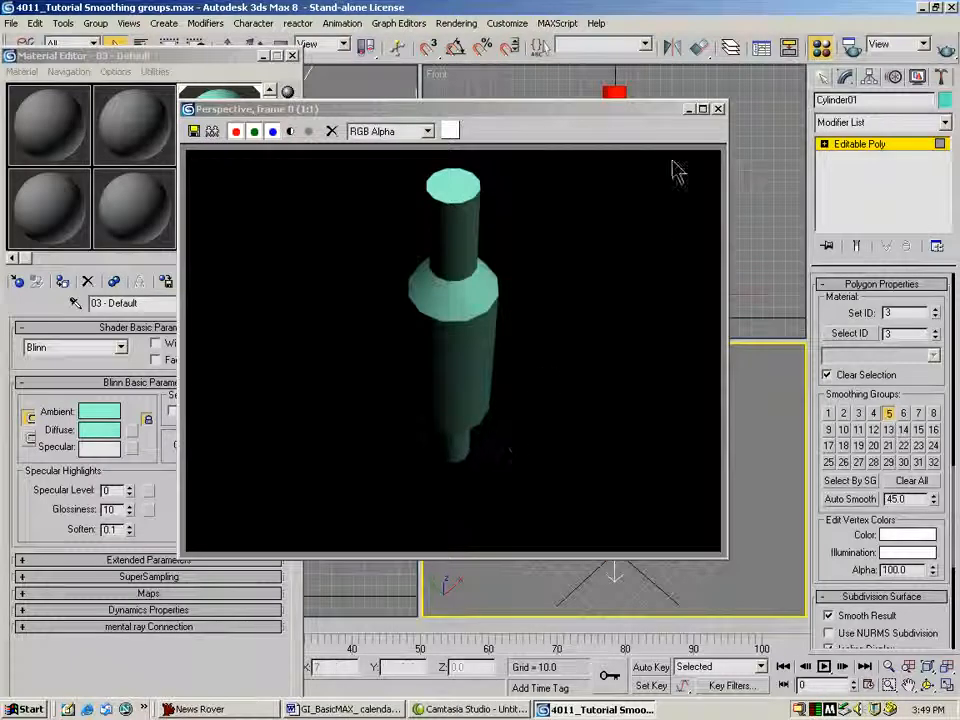
click(718, 109)
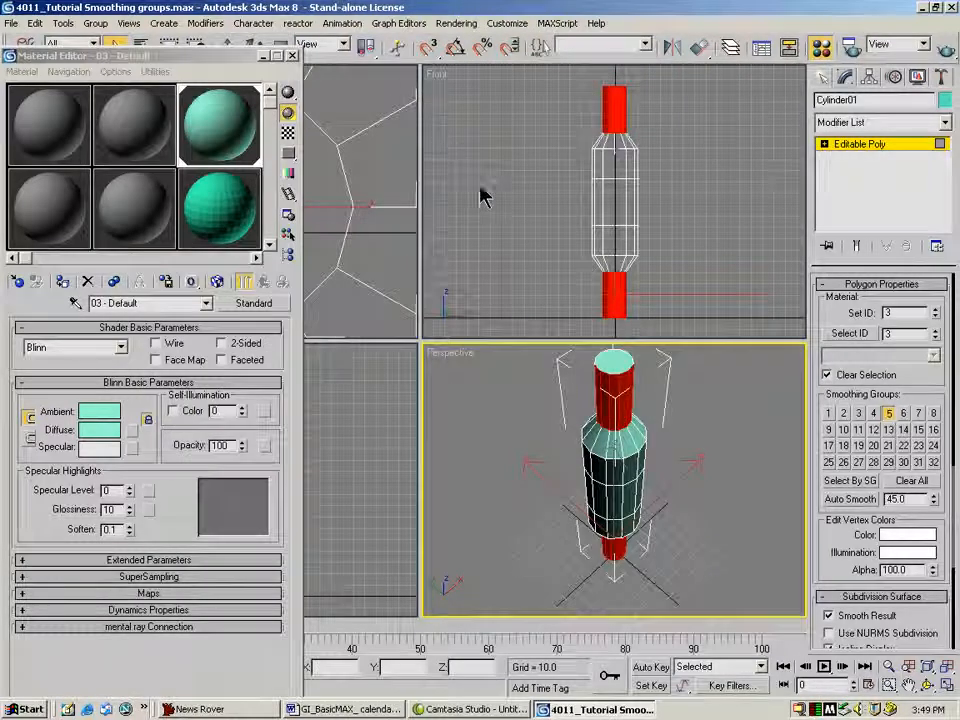
click(520, 240)
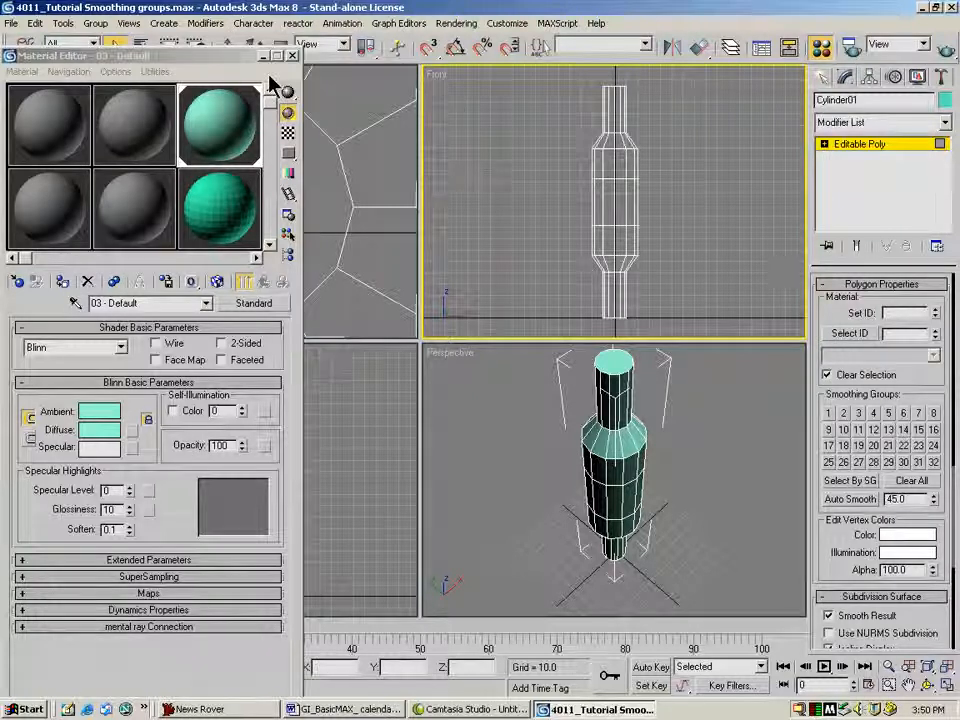
Close the Material Editor, leave polygon editing and delete the cylinder.
click(293, 57)
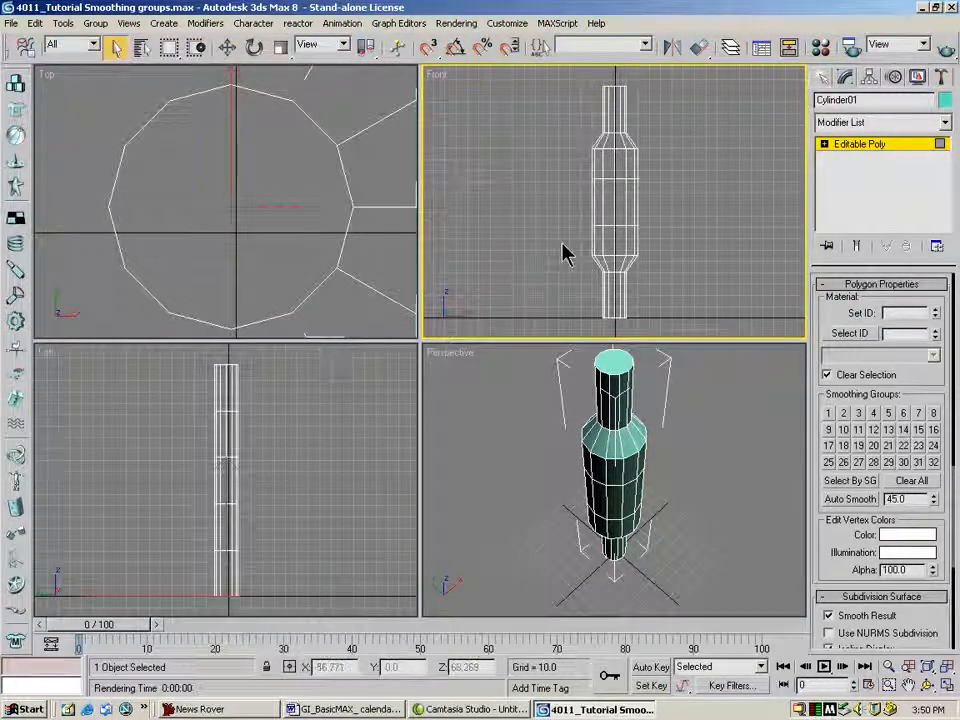
click(920, 143)
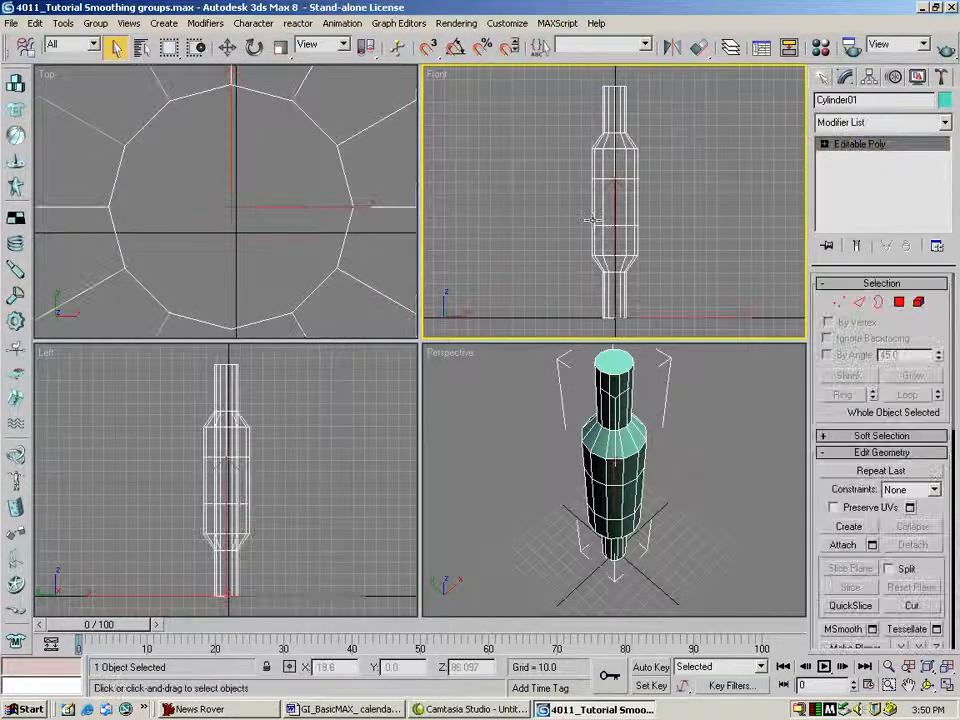
key(Delete)
click(330, 330)
click(412, 426)
click(597, 567)
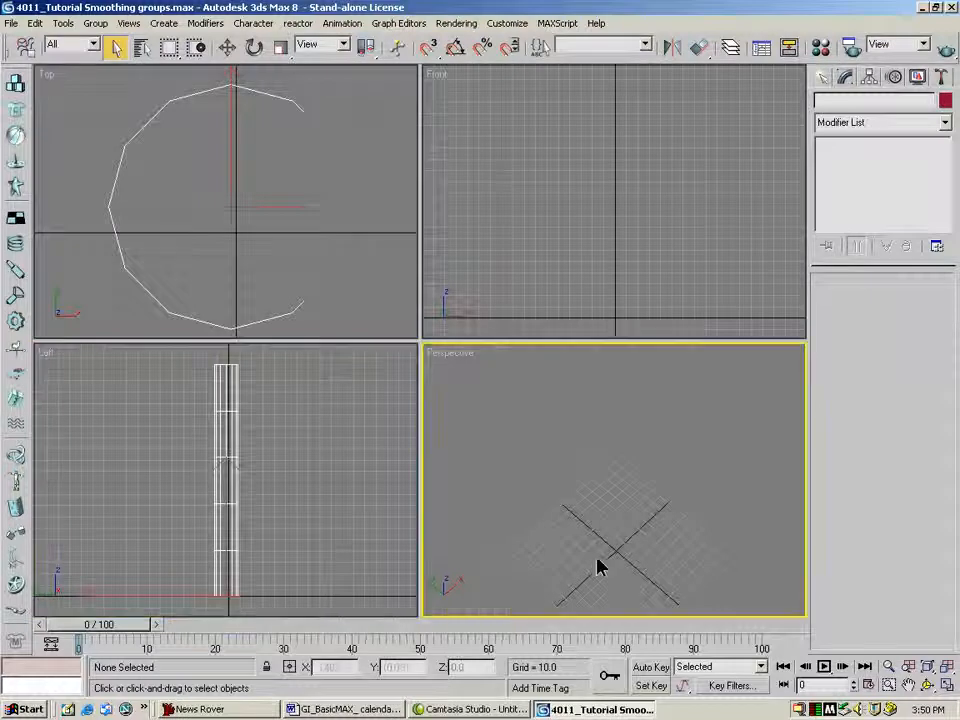
Hide the grid in all four viewports.
click(928, 685)
click(310, 459)
click(294, 255)
click(690, 409)
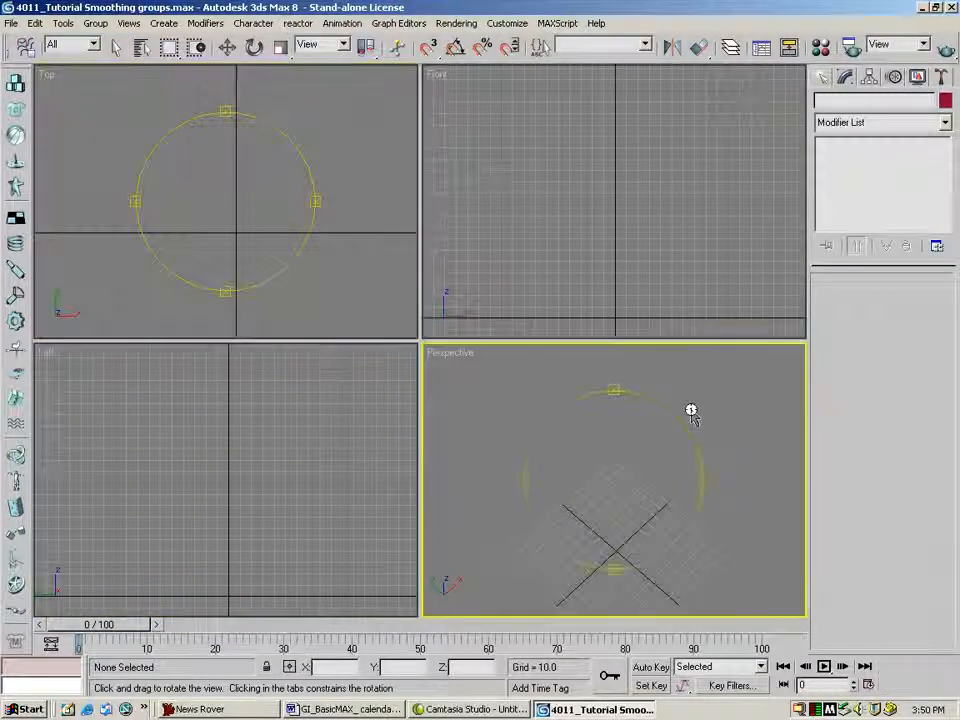
right_click(549, 246)
click(339, 364)
click(600, 510)
Create a sphere with a radius of about 5.15 in the top view and fit it in all viewports.
click(823, 80)
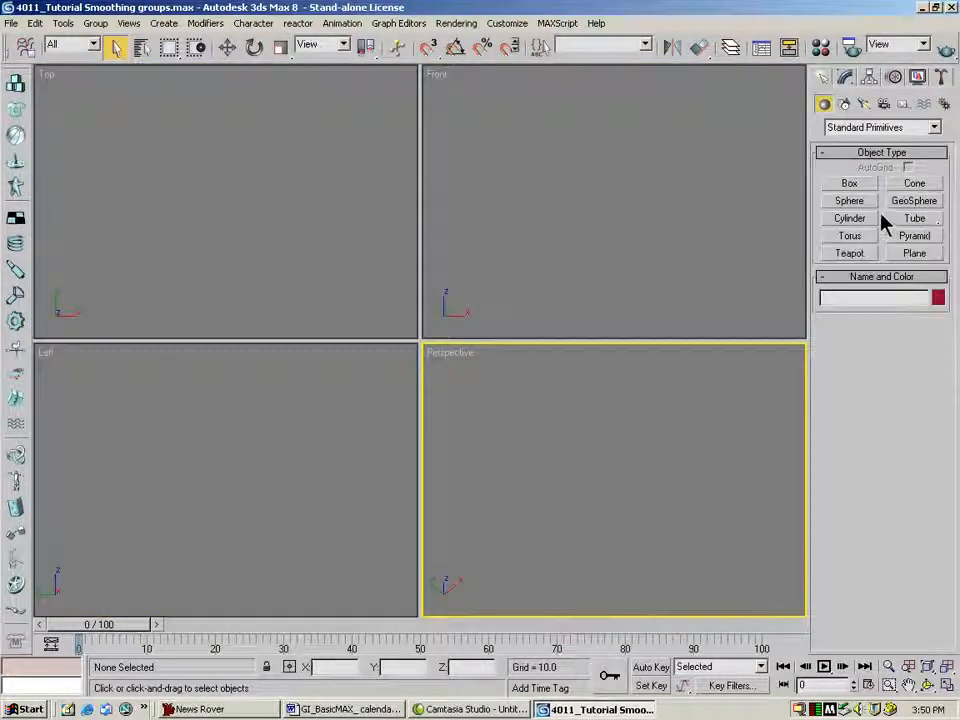
click(845, 204)
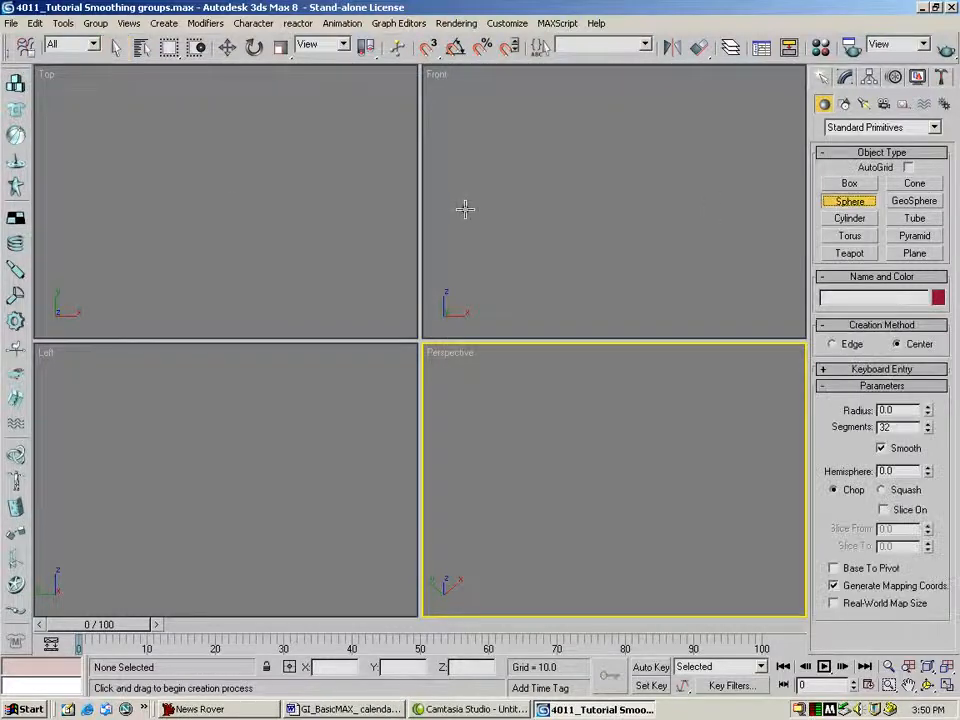
drag(204, 190, 231, 245)
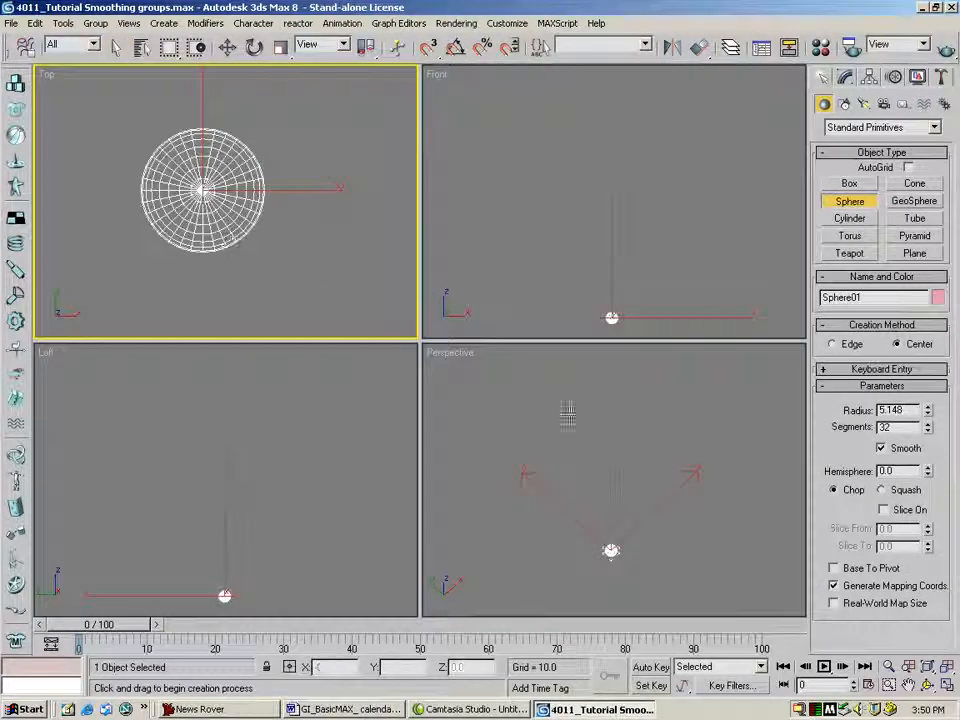
click(947, 668)
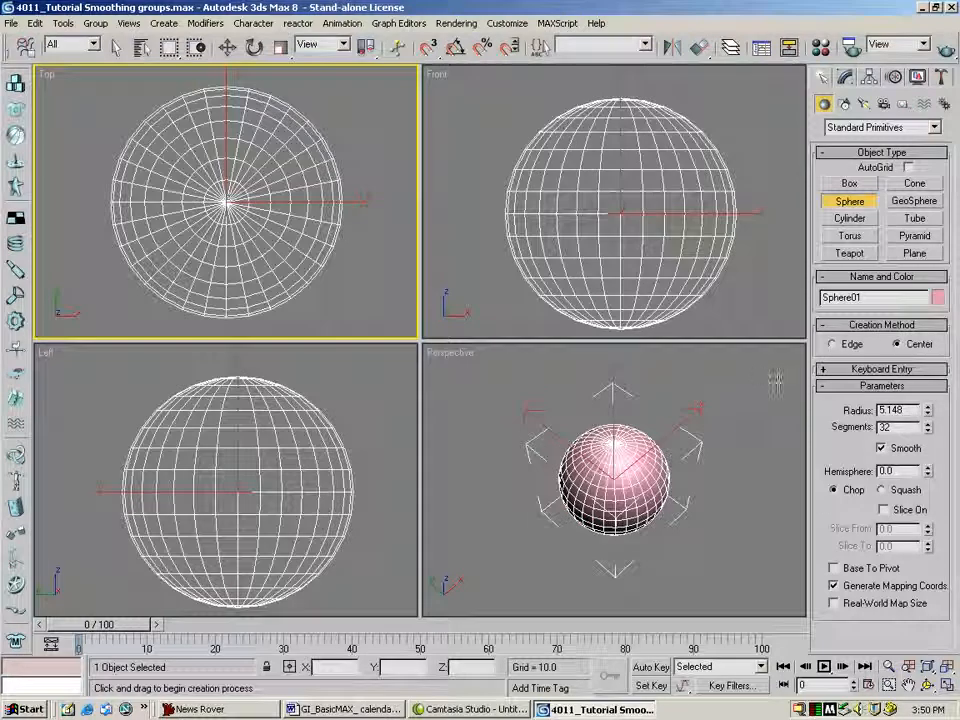
Convert the sphere to an Editable Poly.
click(846, 77)
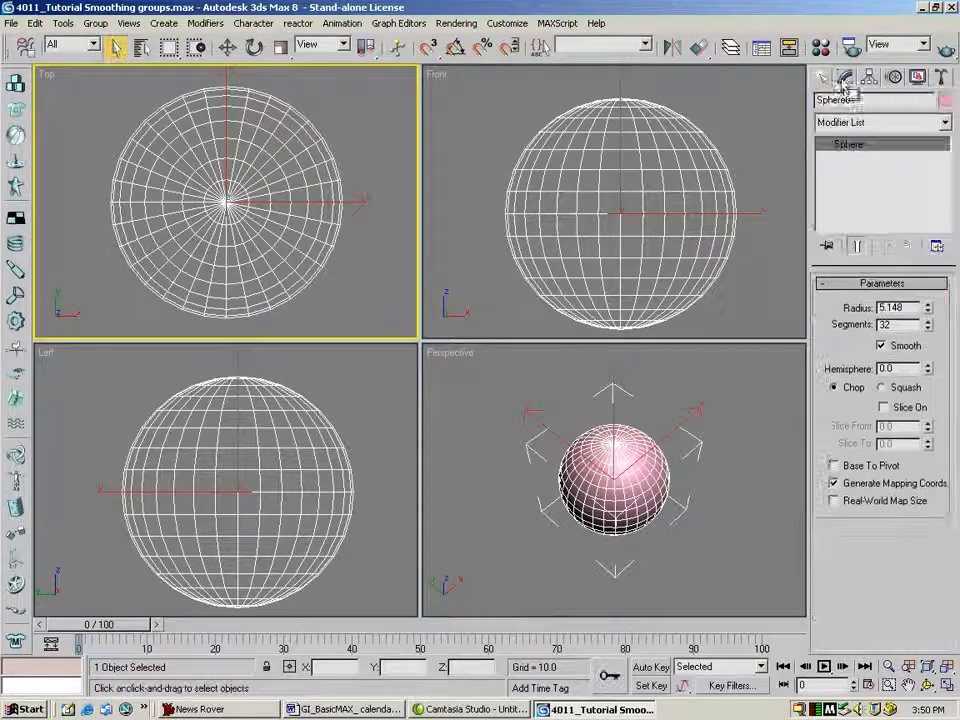
right_click(850, 148)
click(875, 246)
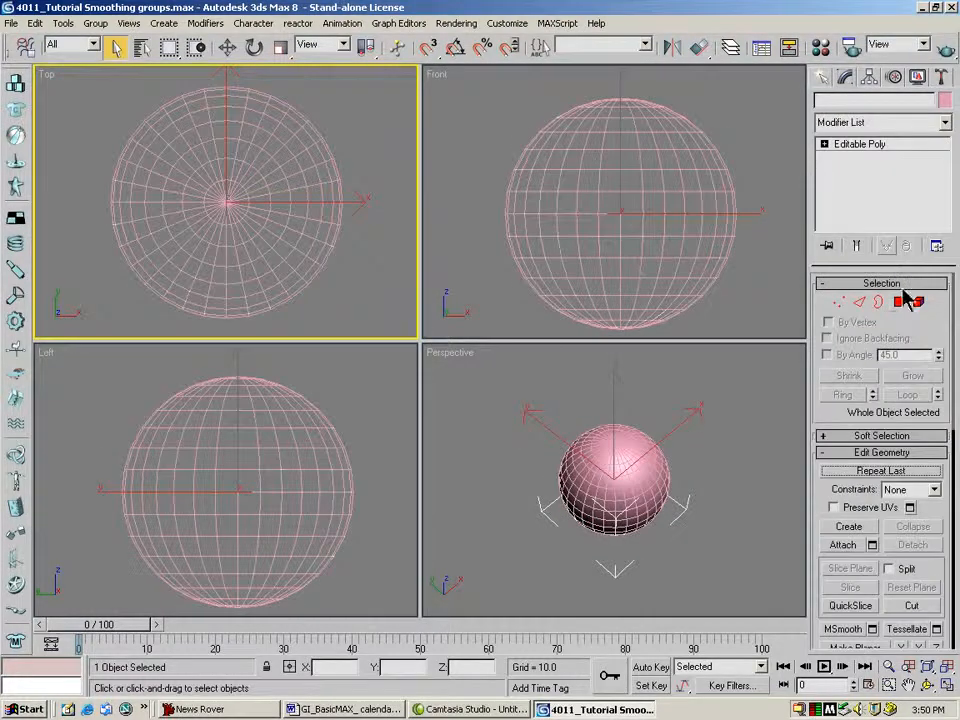
Select the sphere's middle band of polygons and put it in smoothing group 2 only.
click(899, 302)
drag(463, 155, 784, 276)
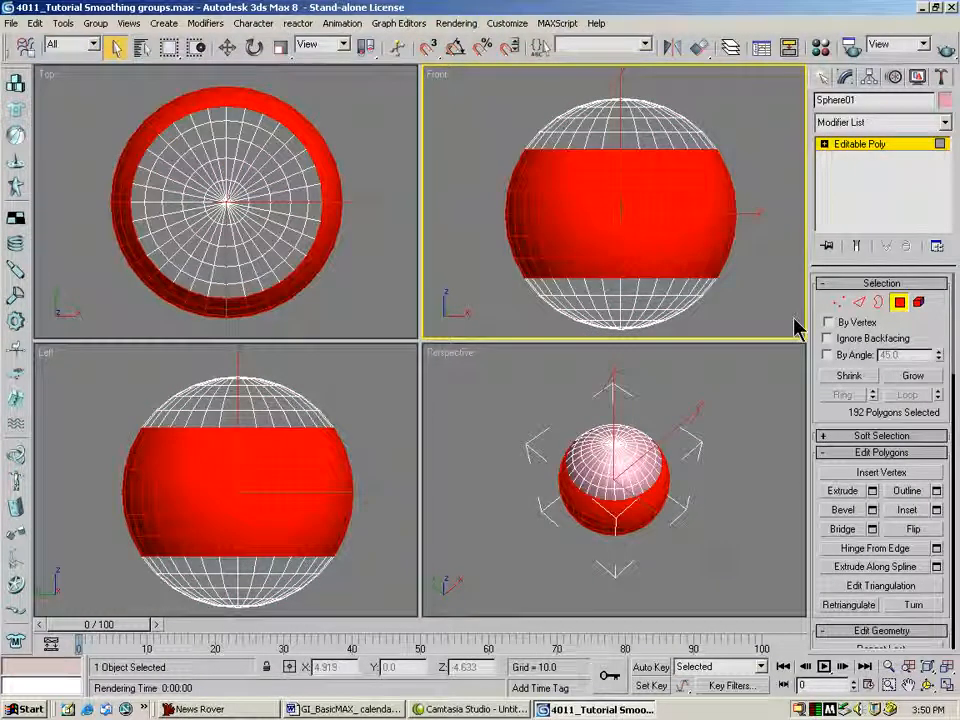
drag(817, 591, 799, 92)
drag(836, 517, 836, 342)
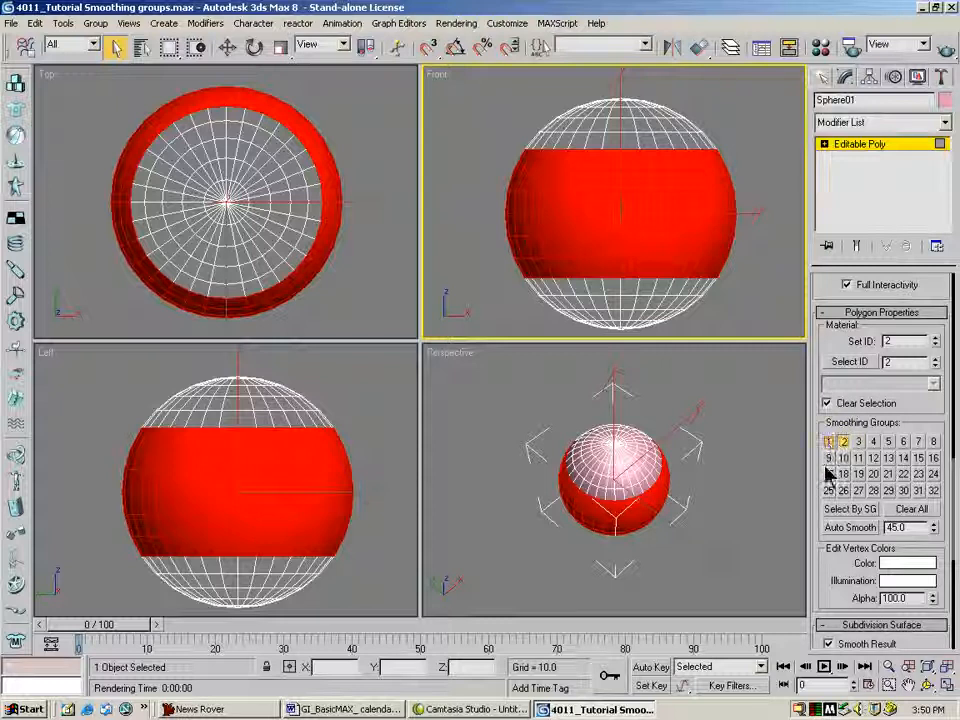
click(843, 442)
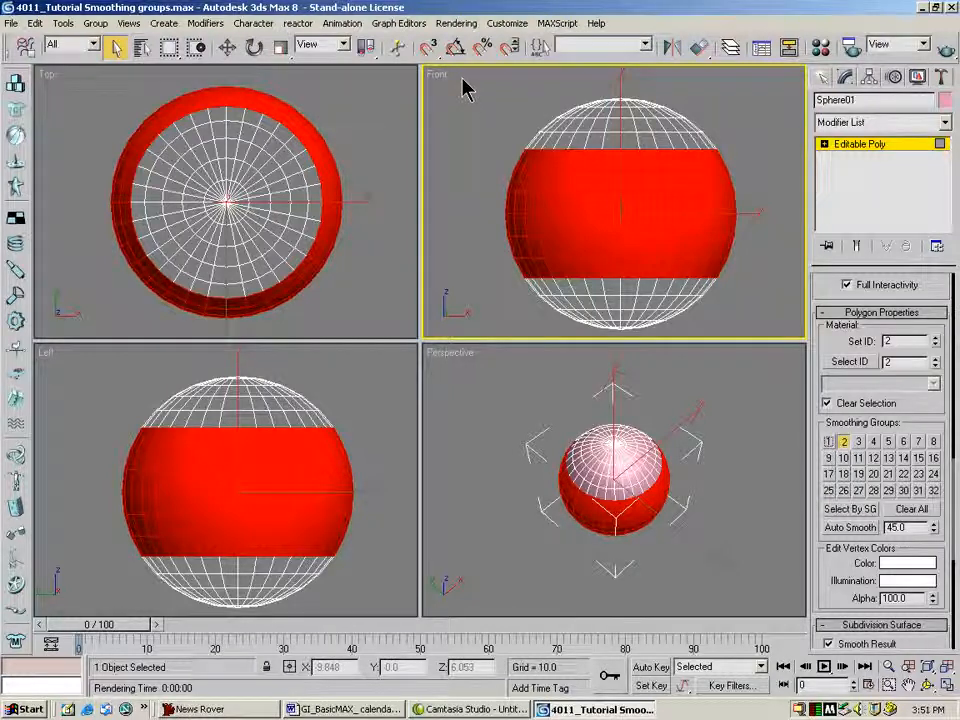
Select the sphere's upper and lower cap polygons and put them in smoothing group 3 only.
drag(574, 76, 770, 150)
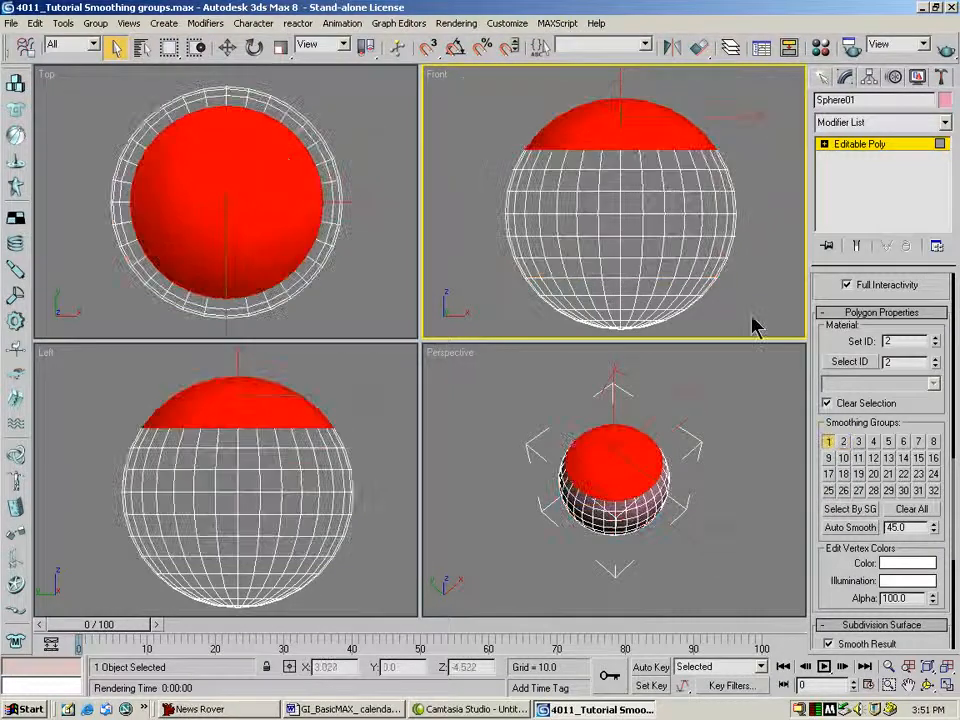
ctrl+drag(735, 290, 524, 350)
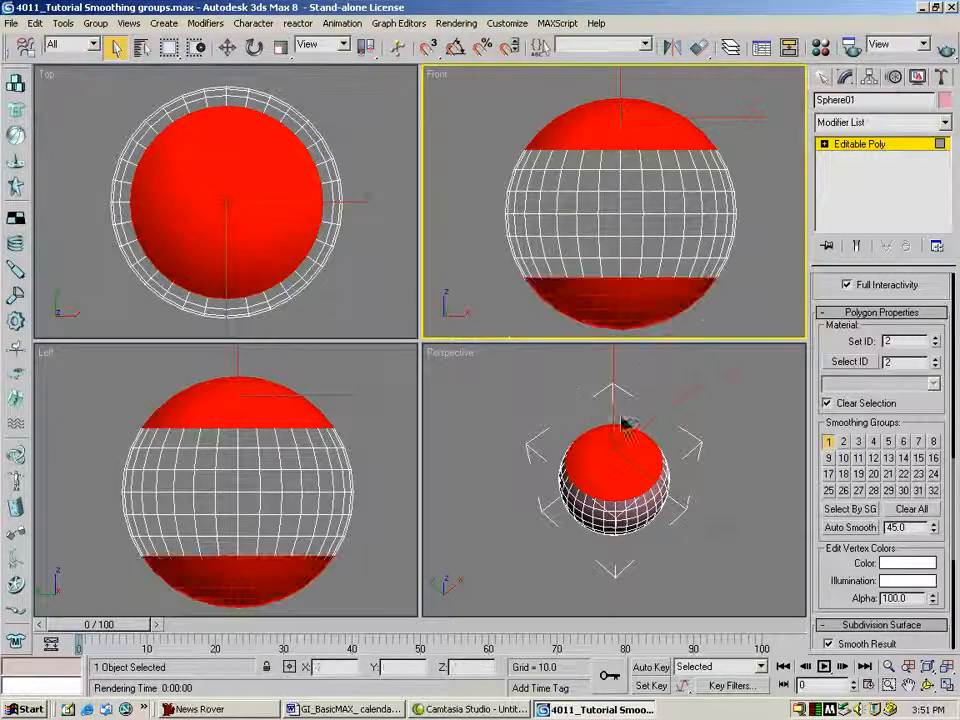
click(828, 443)
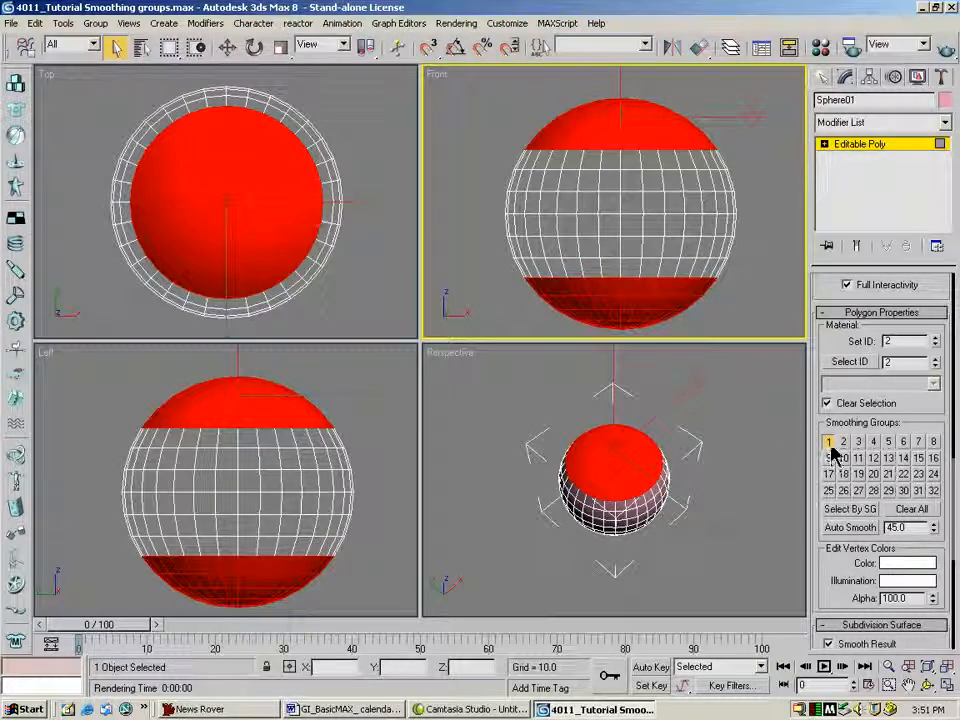
click(858, 444)
click(829, 443)
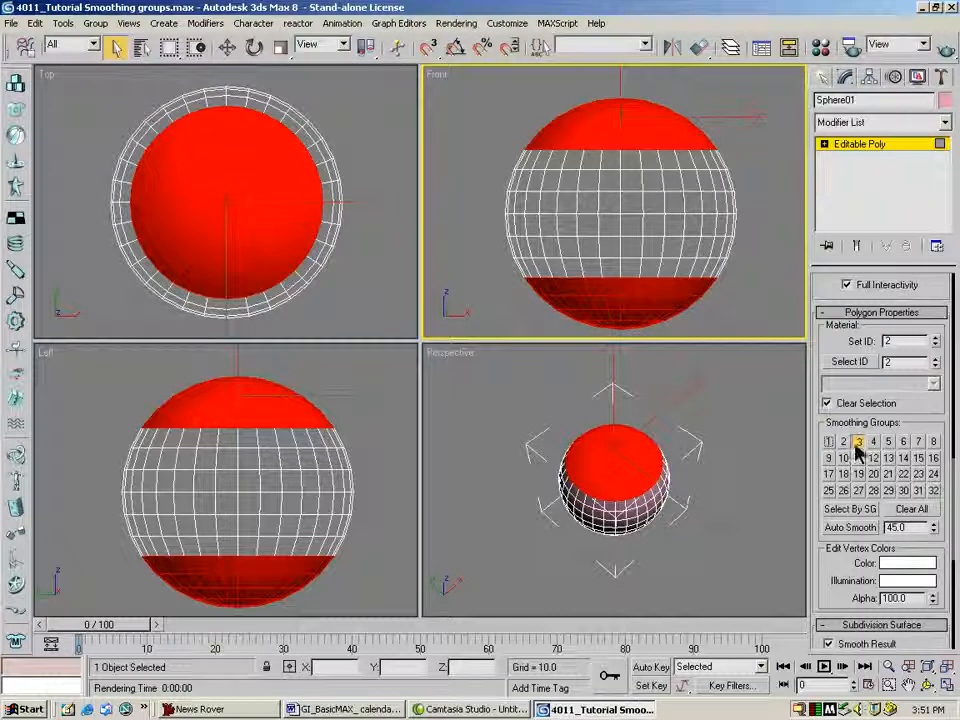
Clear the polygon selection and render a closer perspective view of the sphere to inspect the smoothing group borders.
click(754, 444)
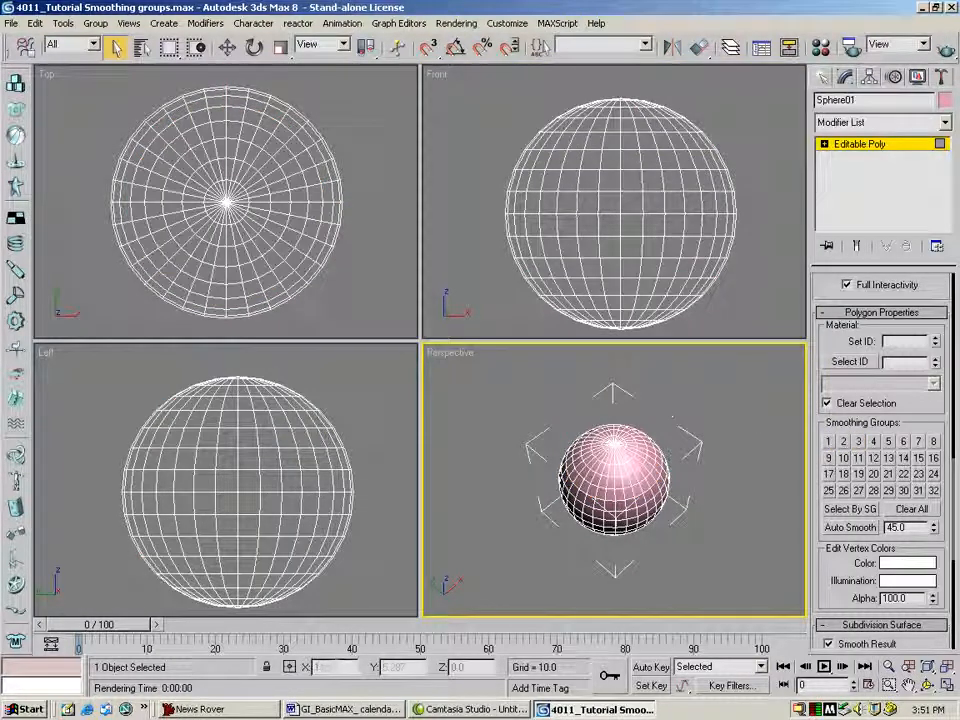
click(889, 668)
drag(647, 571, 604, 499)
click(928, 685)
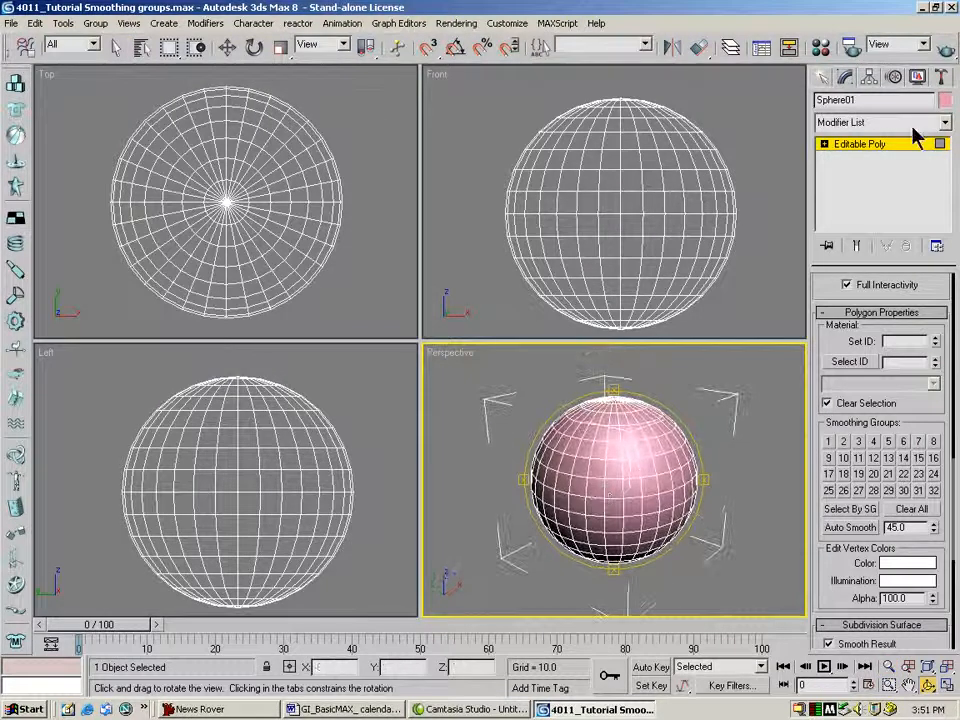
click(946, 46)
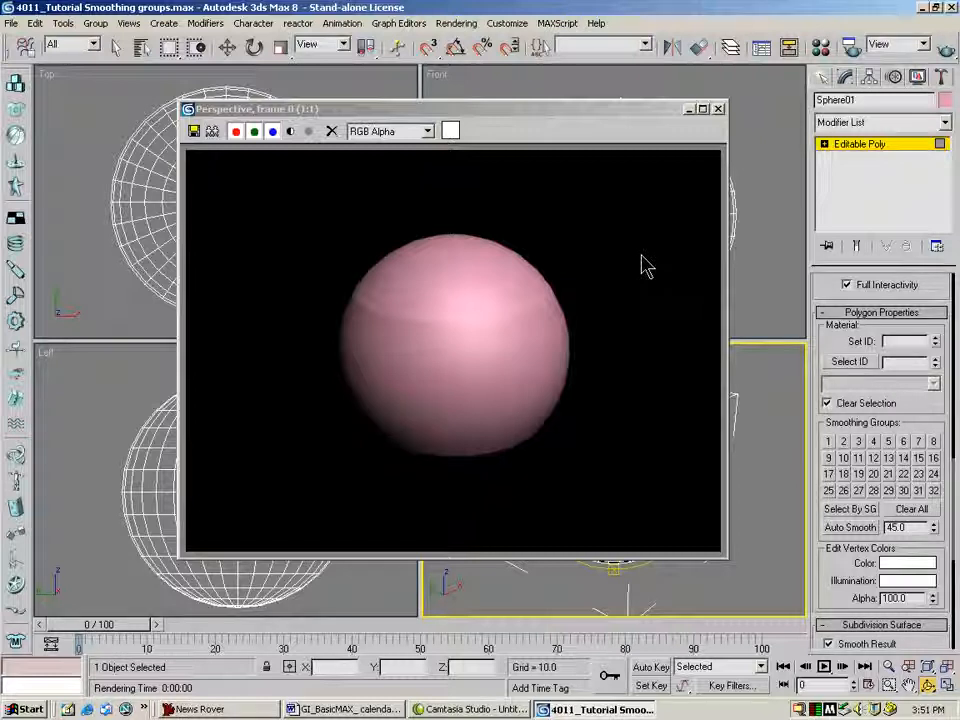
Select the sphere's polygons straddling the upper border between smoothing groups 2 and 3, and add them to smoothing group 4.
click(718, 109)
click(228, 47)
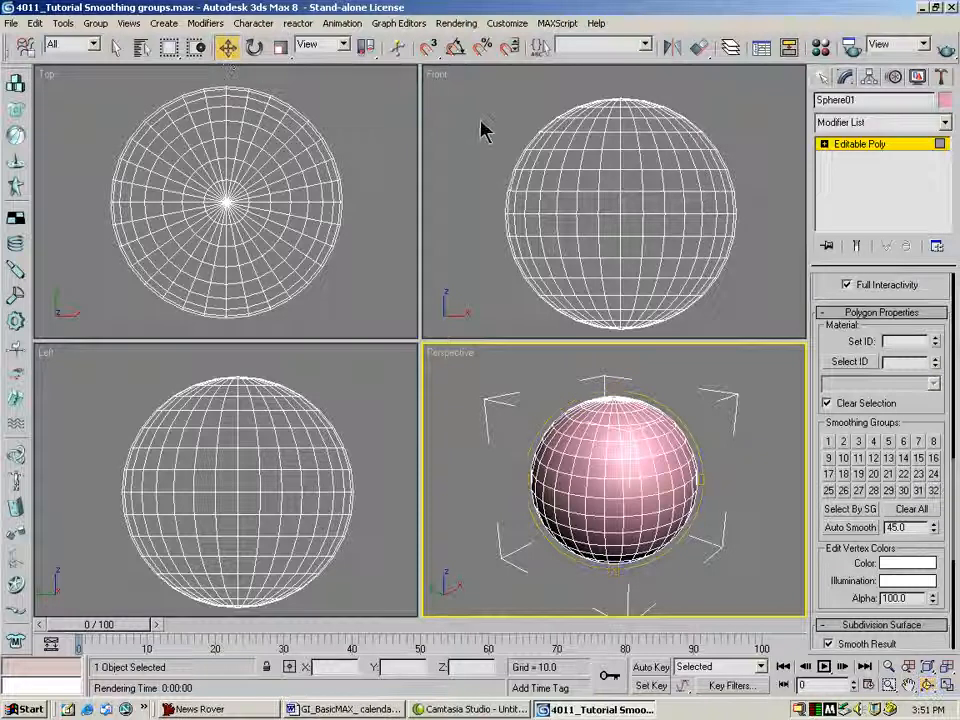
drag(491, 134, 770, 218)
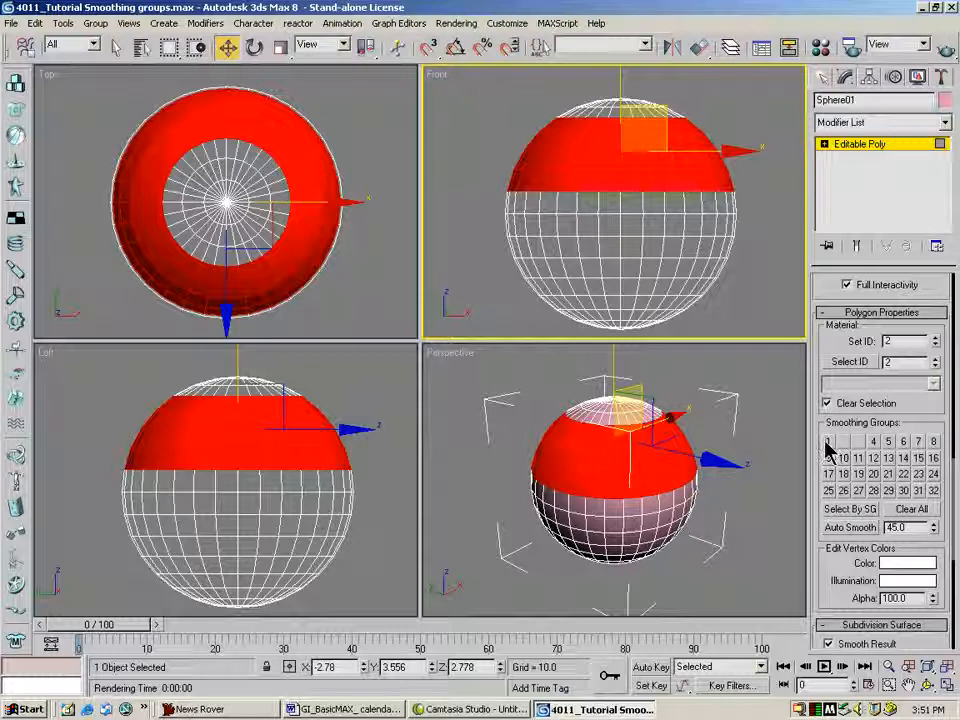
click(873, 442)
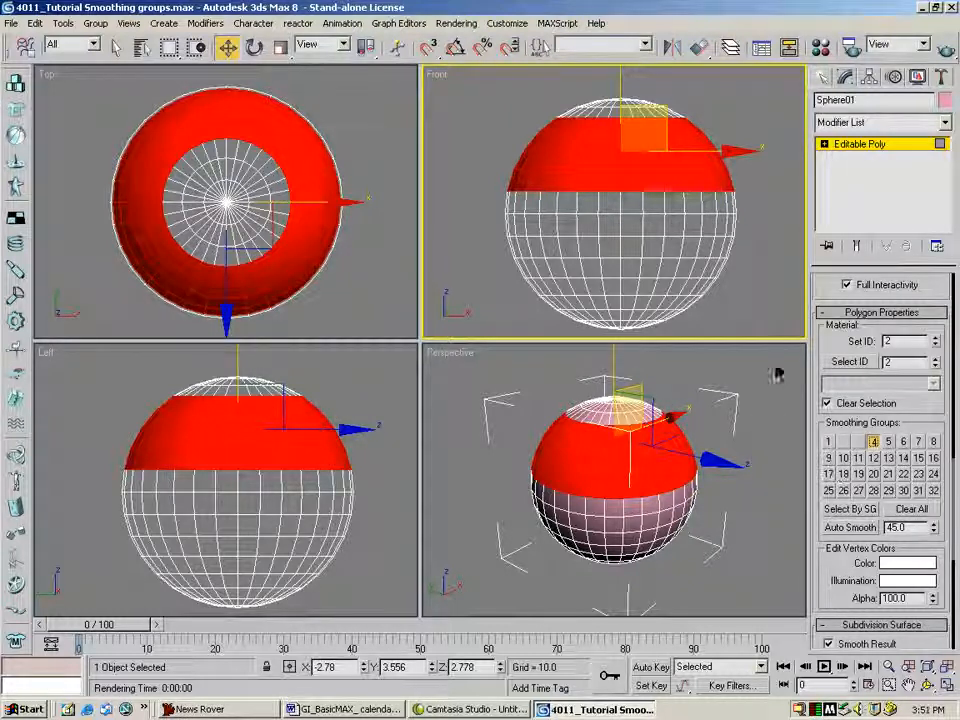
Render the perspective view to inspect the shading across the sphere's upper smoothing border, and close the render.
right_click(778, 404)
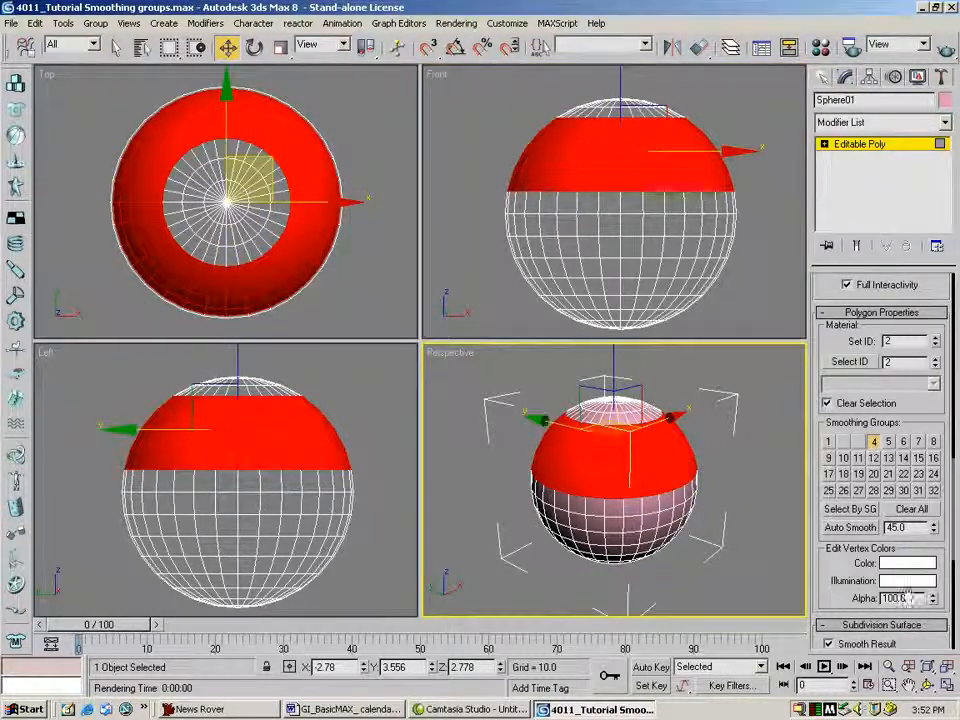
click(950, 55)
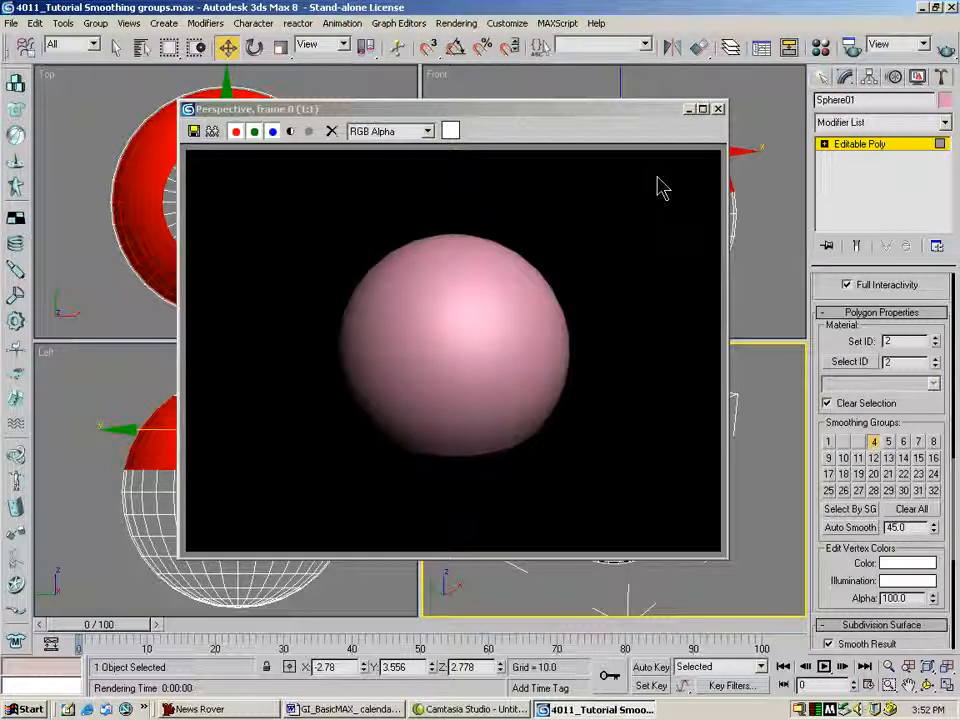
click(718, 109)
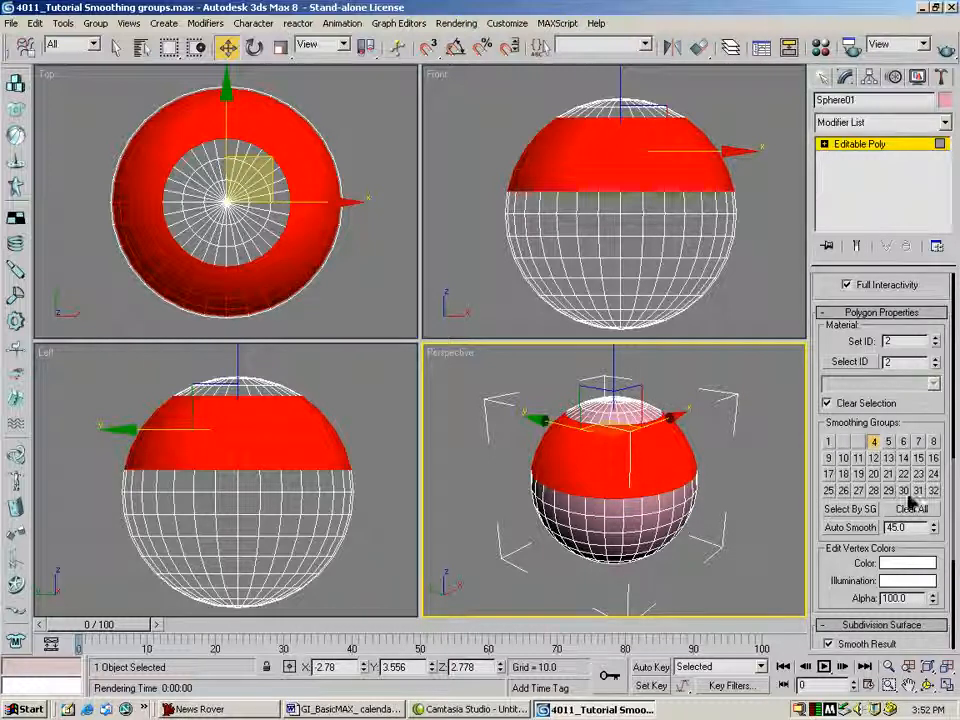
Clear the polygon selection and select the sphere's polygons that belong to smoothing group 2.
click(770, 462)
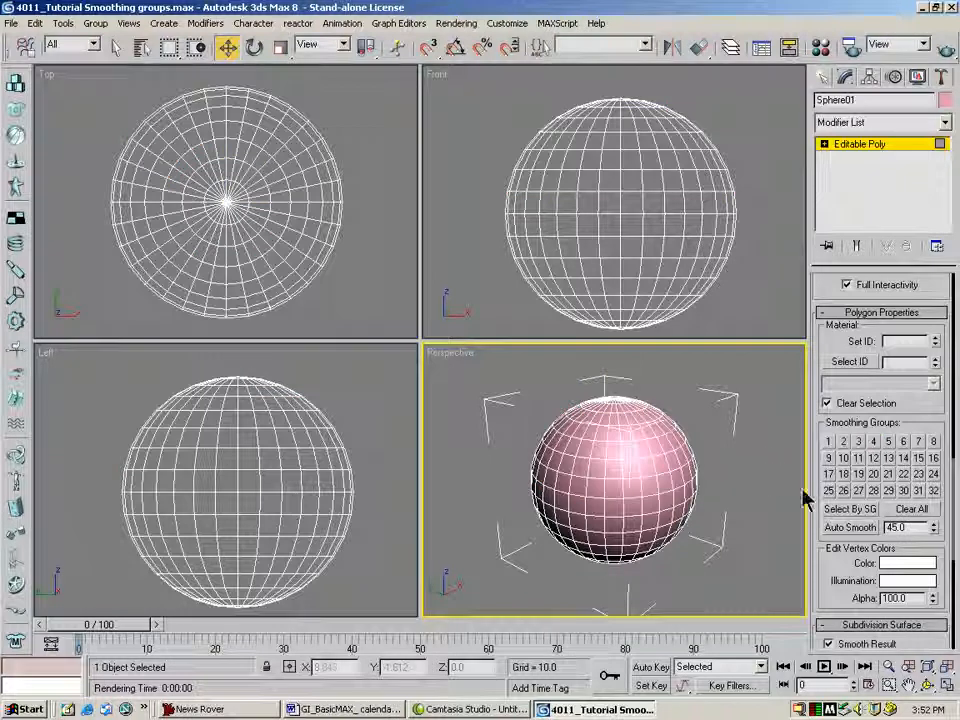
click(850, 509)
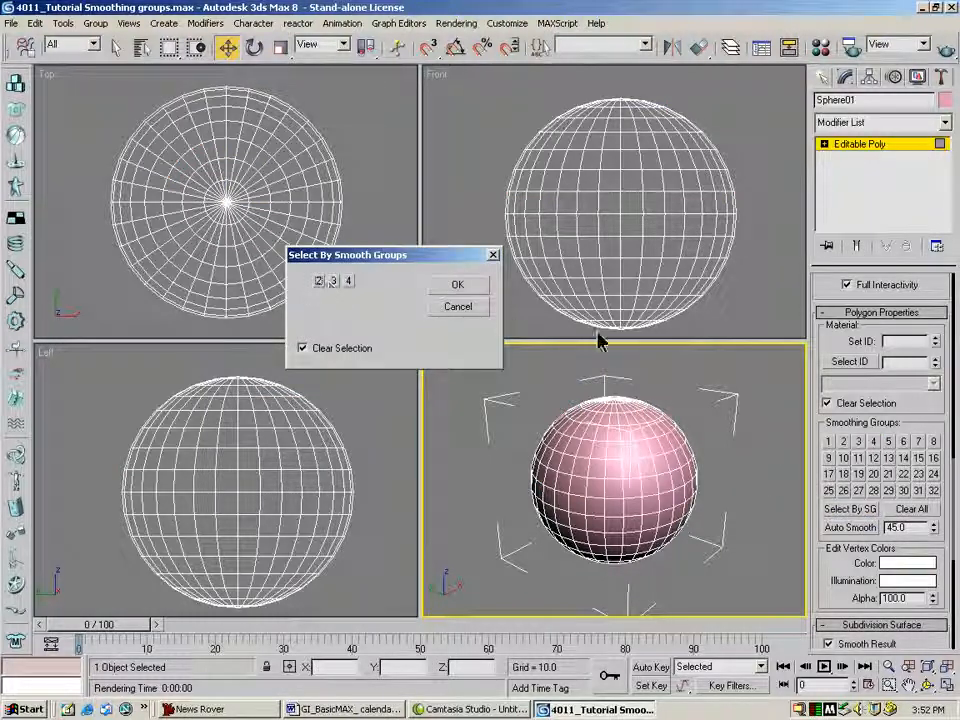
click(318, 281)
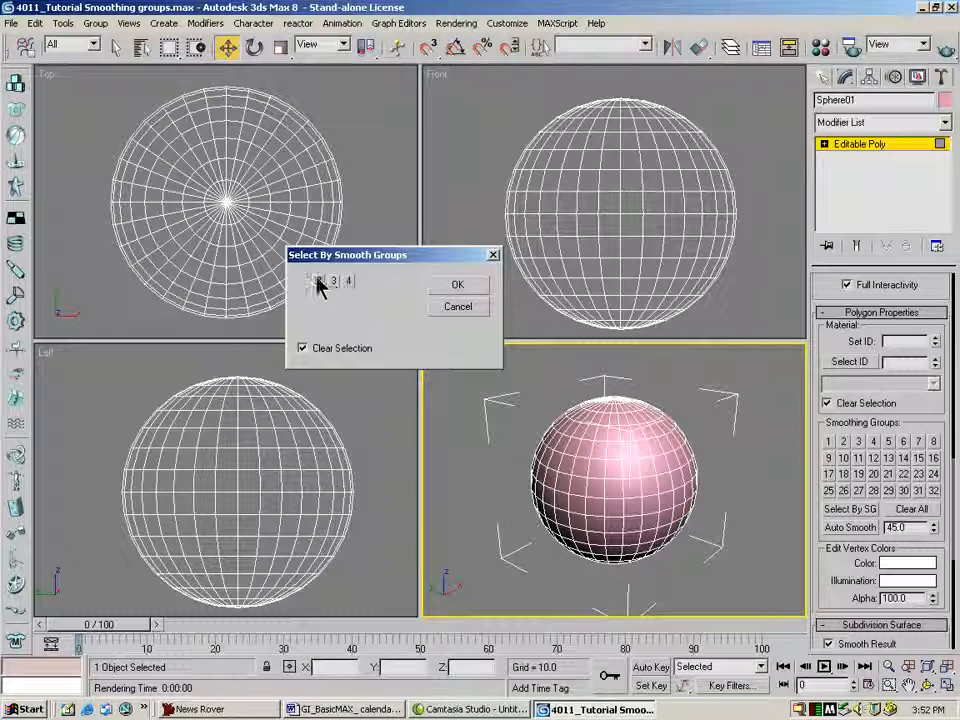
click(348, 283)
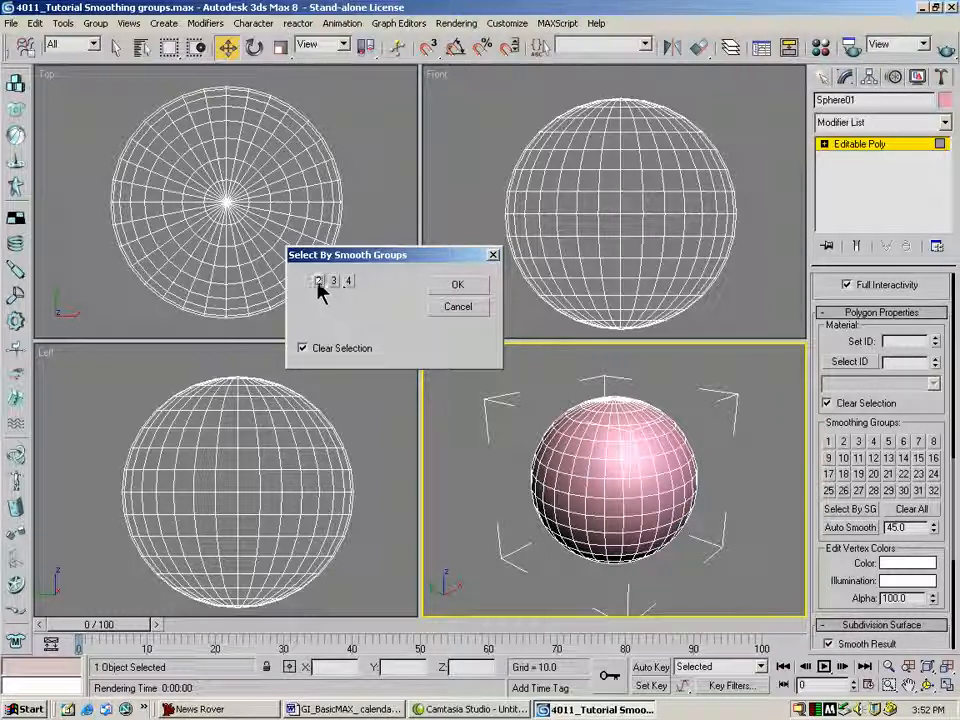
click(457, 286)
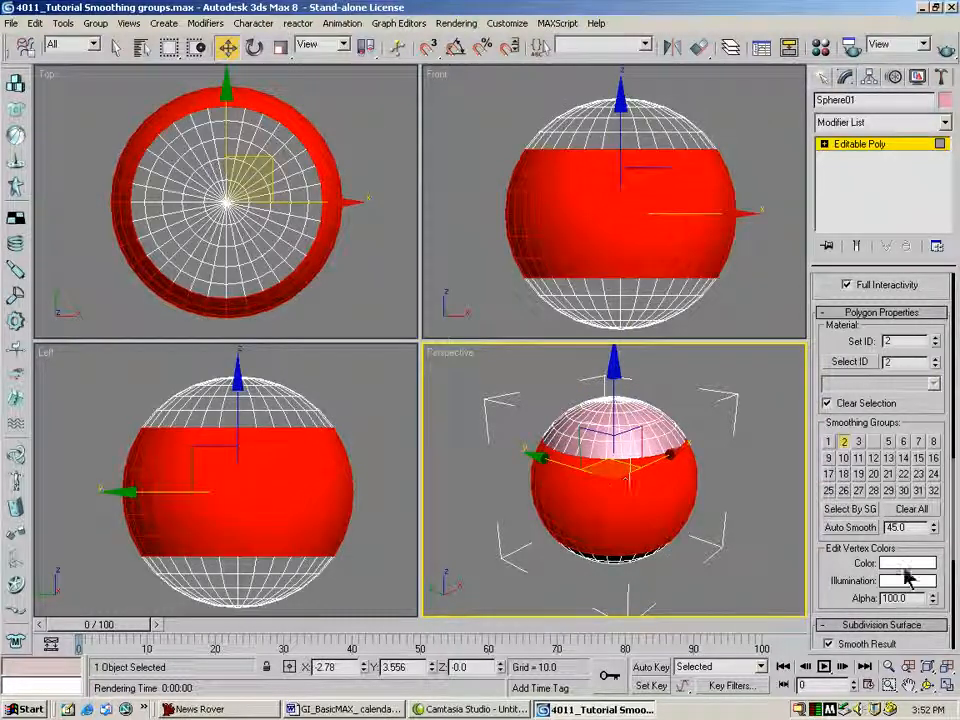
Replace the selection with only the sphere's polygons that belong to smoothing group 4.
click(863, 509)
click(348, 281)
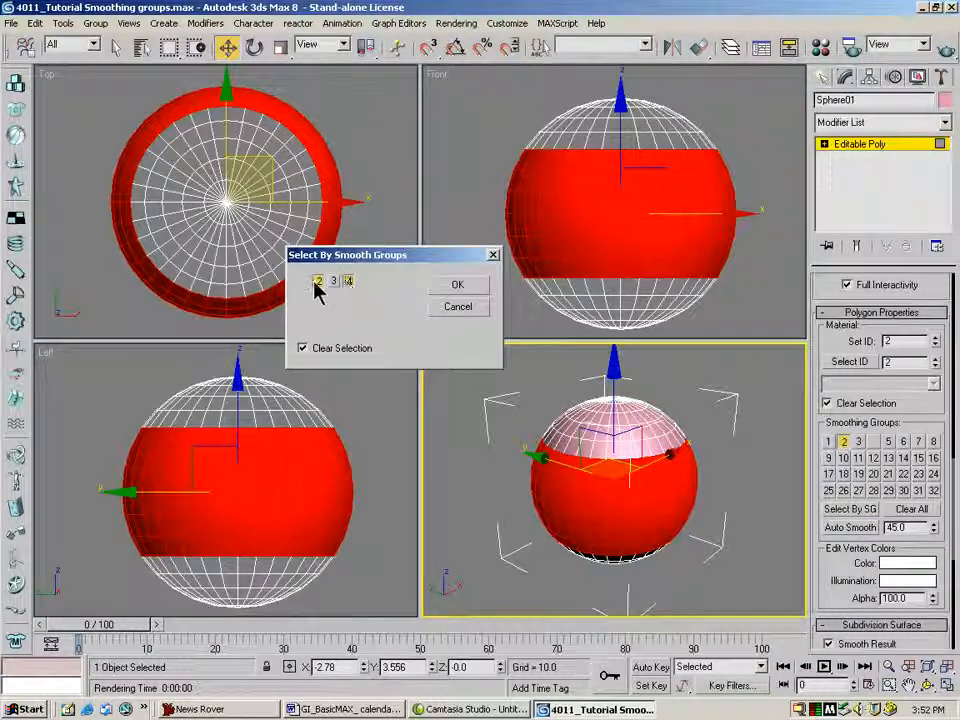
click(457, 286)
Select the polygons belonging to smoothing groups 3 and 4 together to check their coverage, and clear the selection.
click(862, 509)
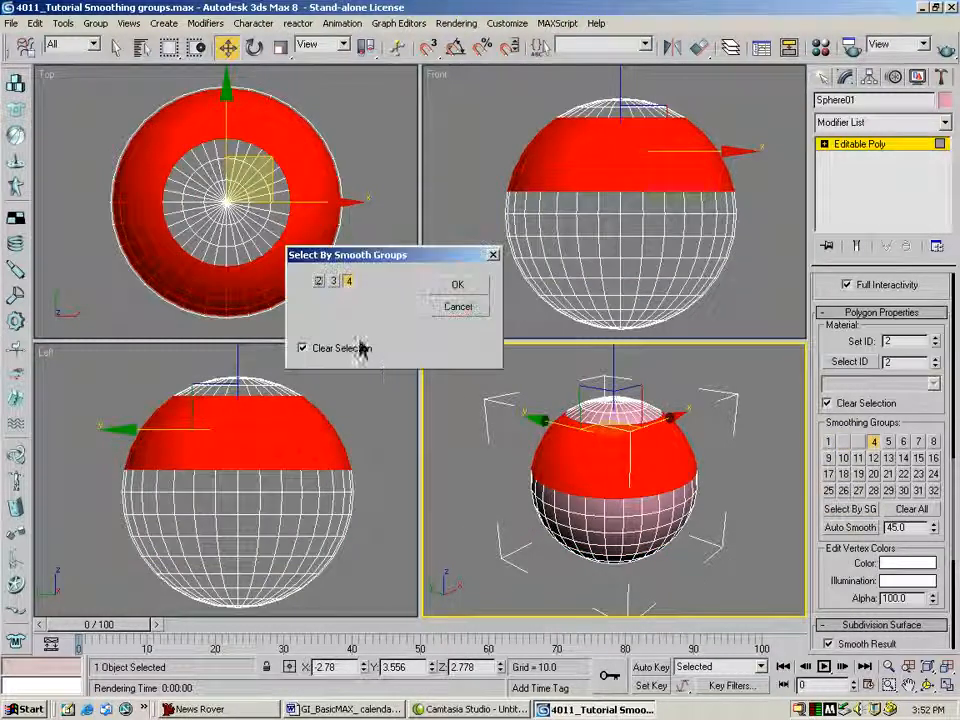
click(333, 281)
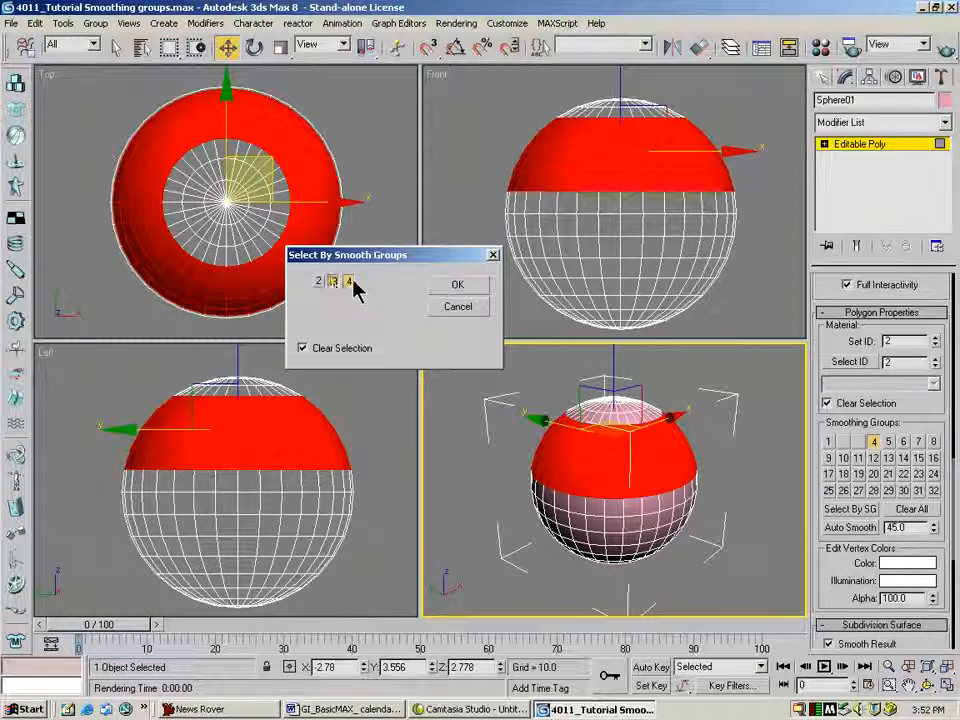
click(455, 285)
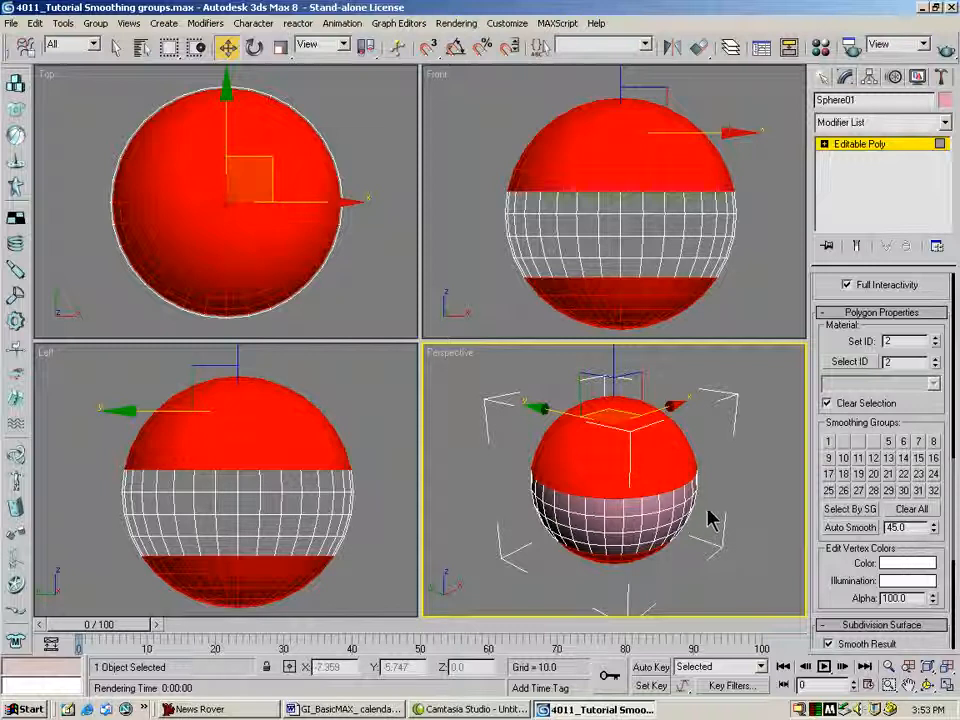
click(776, 454)
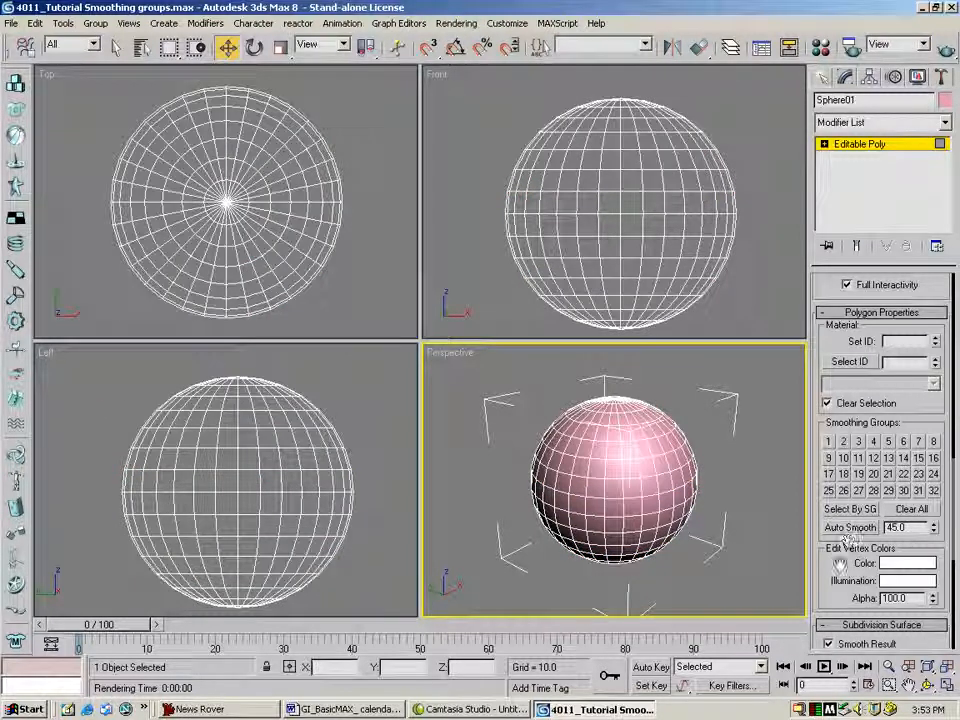